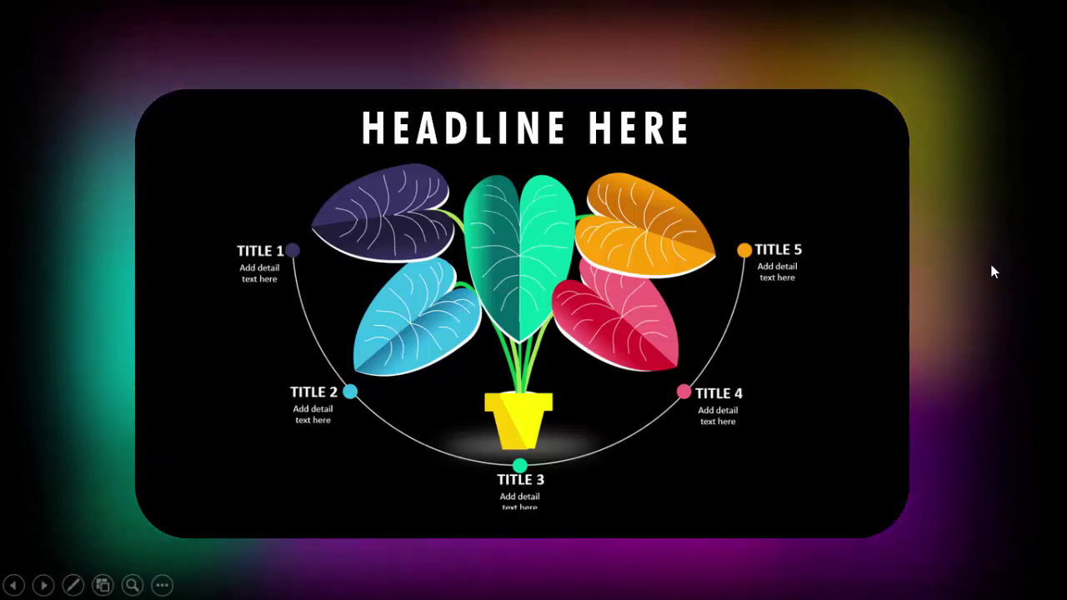
# Advance past the example slides and fill the blank fourth slide's background with solid Black
pyautogui.click(991, 271)
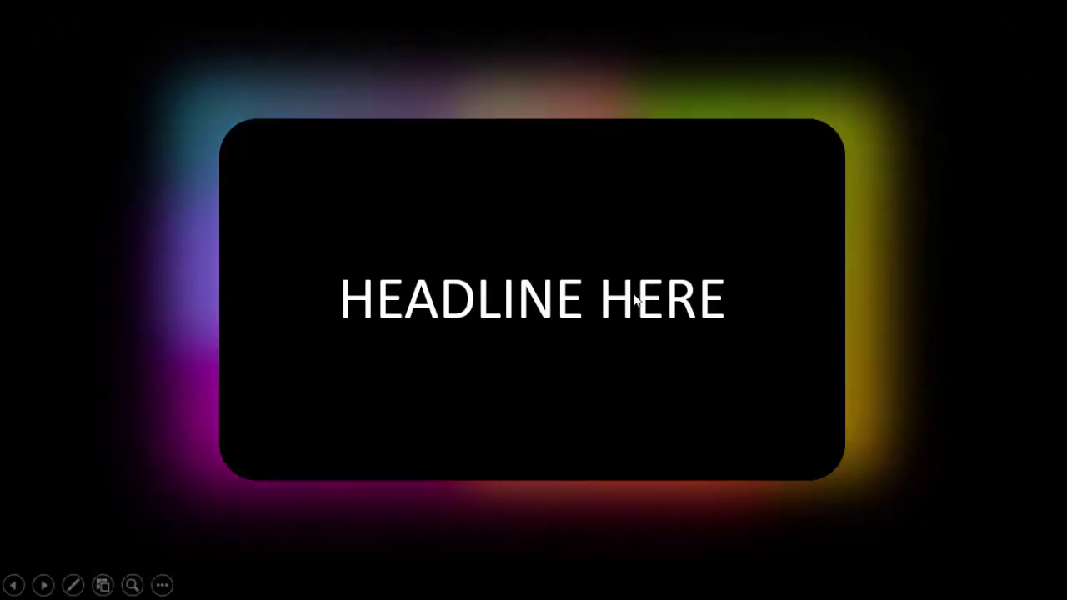
pyautogui.click(981, 232)
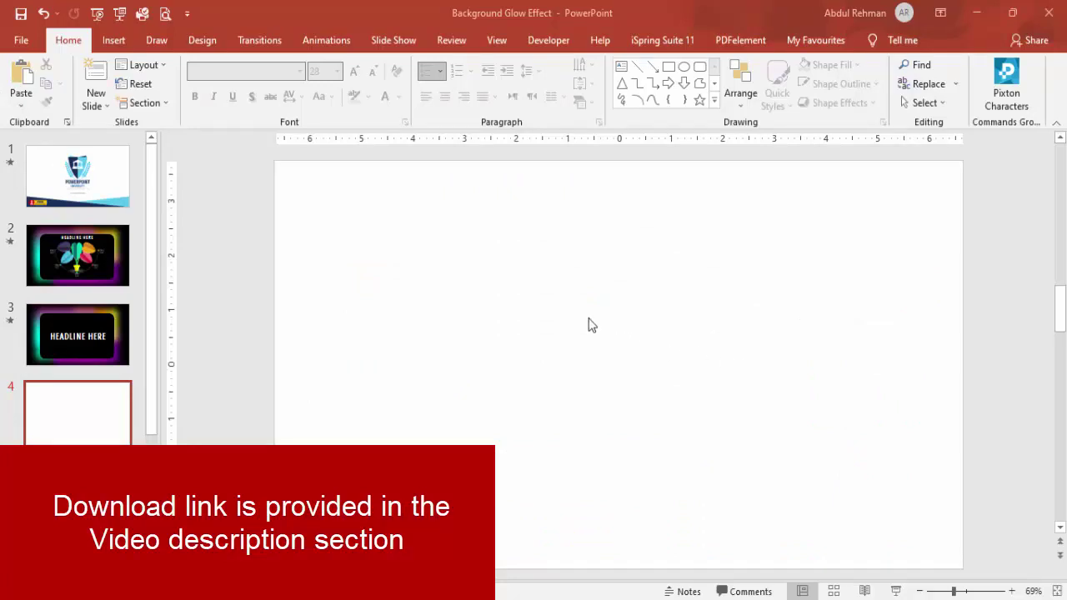
pyautogui.rightClick(634, 289)
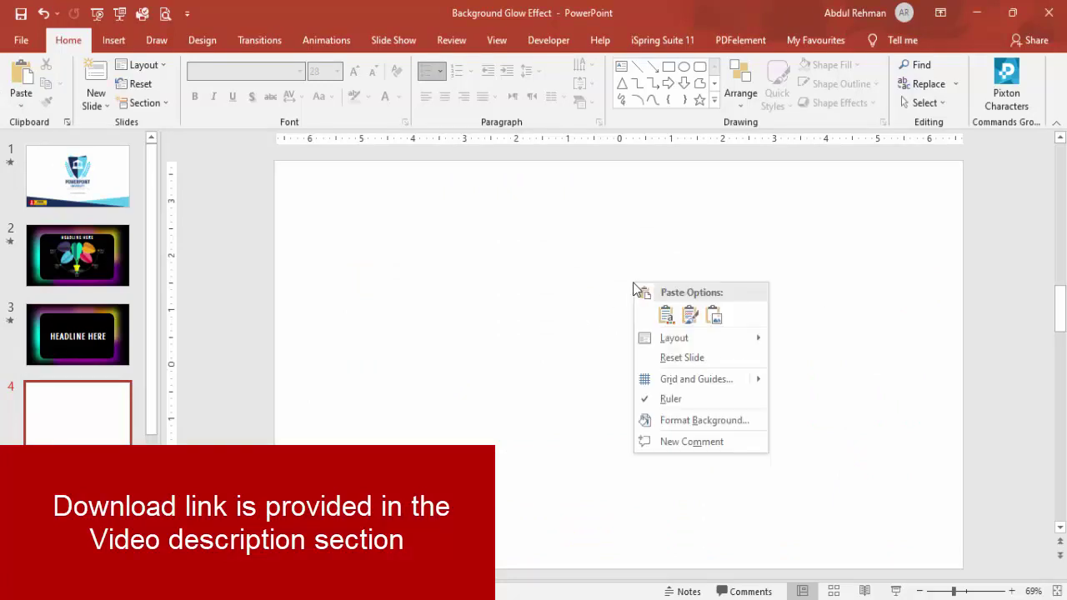
pyautogui.click(720, 420)
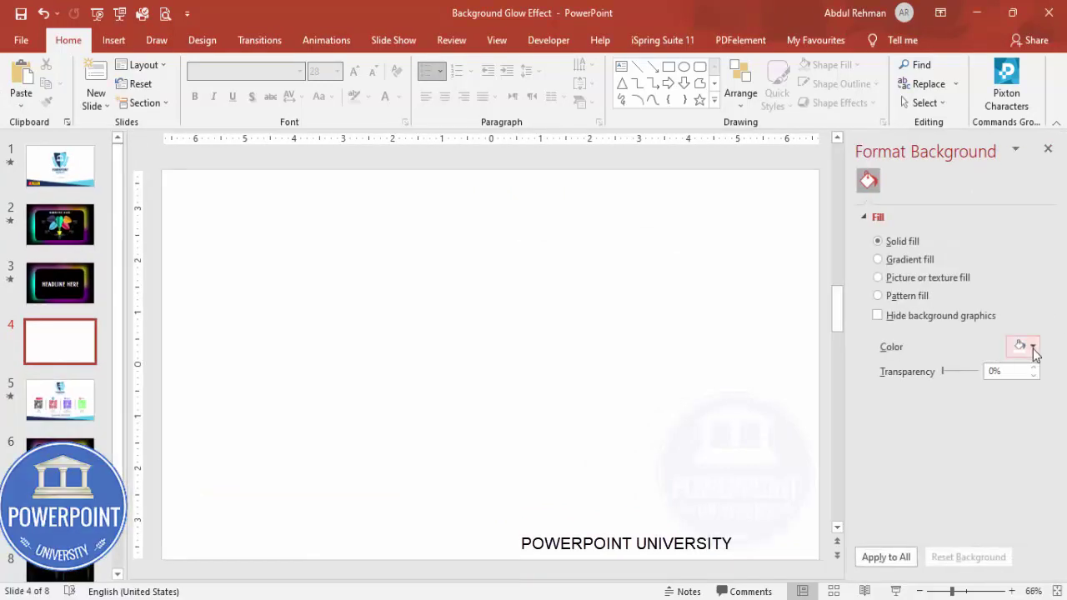
pyautogui.click(1027, 347)
pyautogui.click(950, 401)
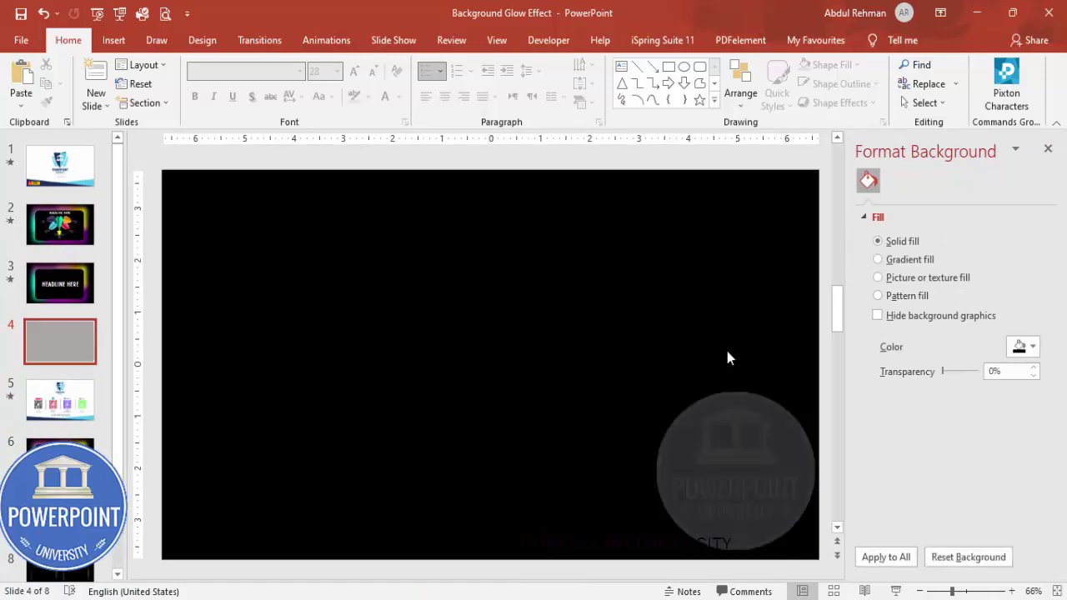
# Draw a large rounded rectangle in the middle of the slide
pyautogui.click(113, 42)
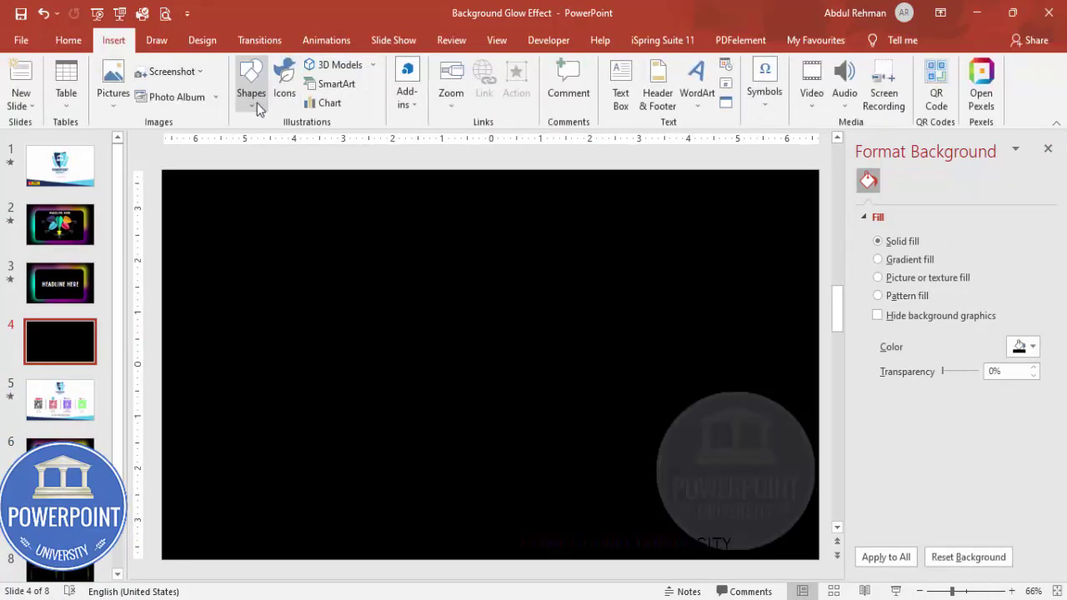
pyautogui.click(251, 90)
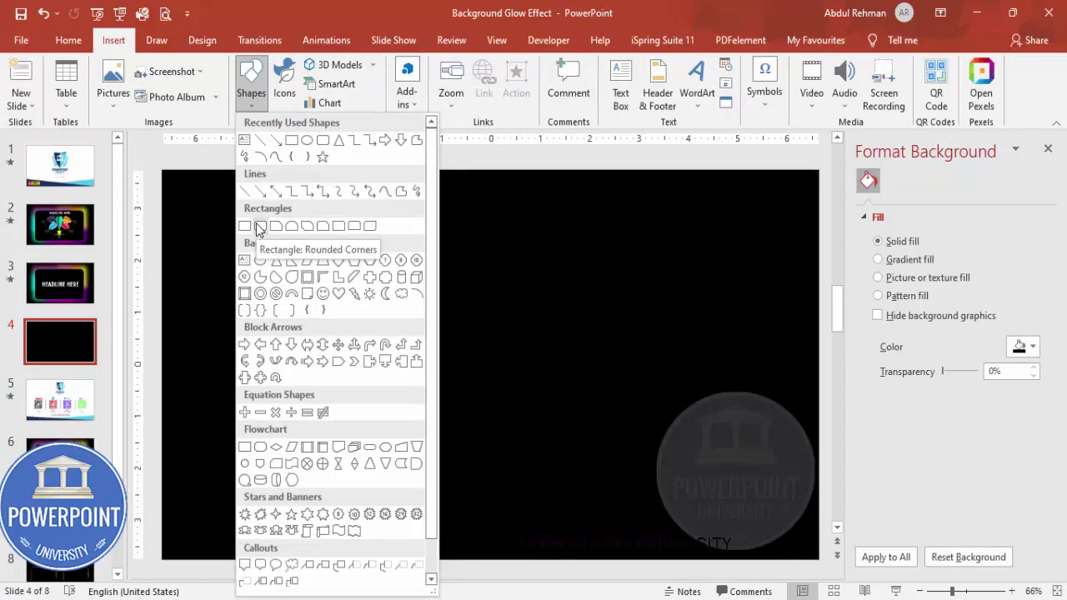
pyautogui.click(259, 227)
pyautogui.moveTo(312, 269); pyautogui.dragTo(698, 504)
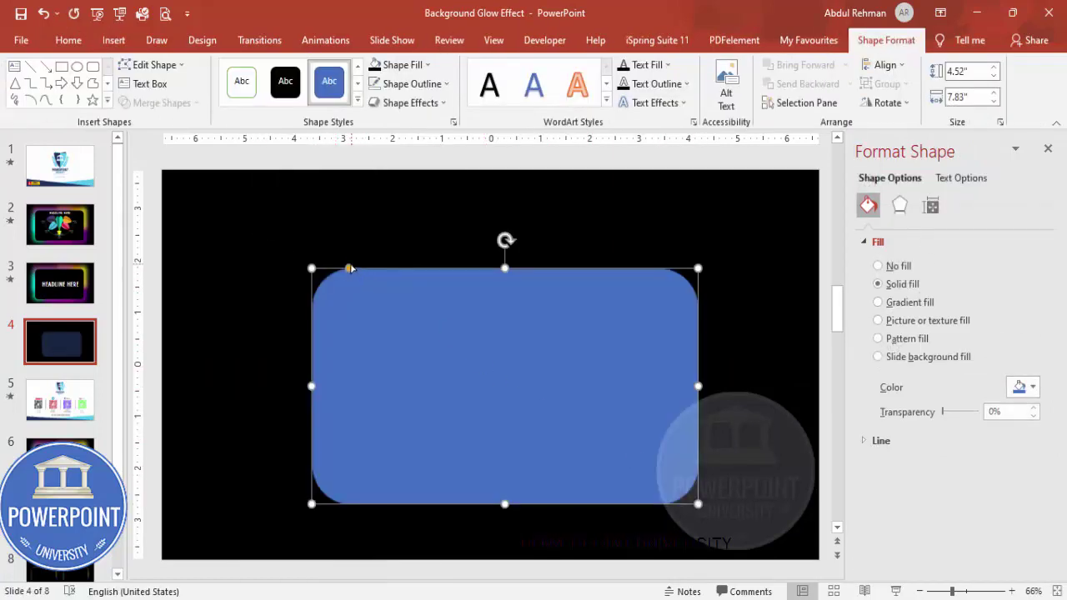
pyautogui.click(337, 268)
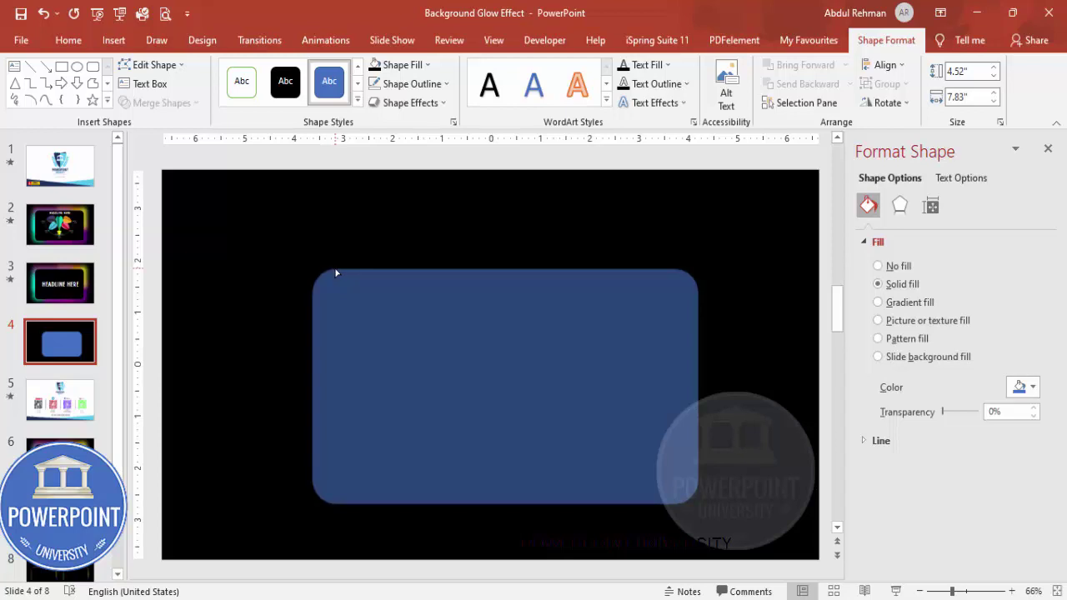
pyautogui.click(337, 273)
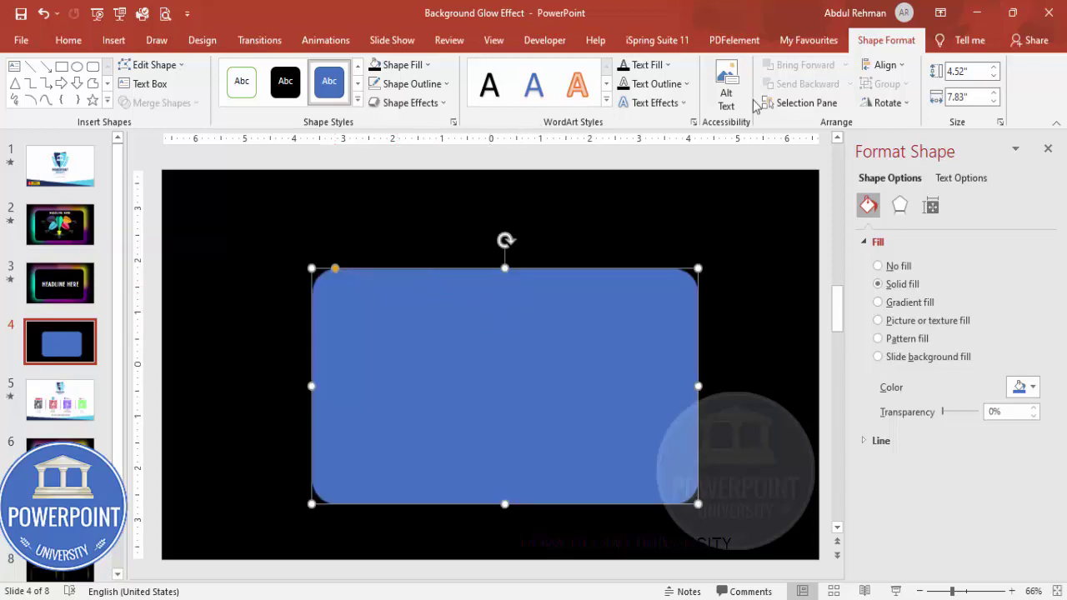
# Align the rectangle to the slide's centre and middle, and remove its outline
pyautogui.click(887, 67)
pyautogui.click(908, 105)
pyautogui.click(889, 69)
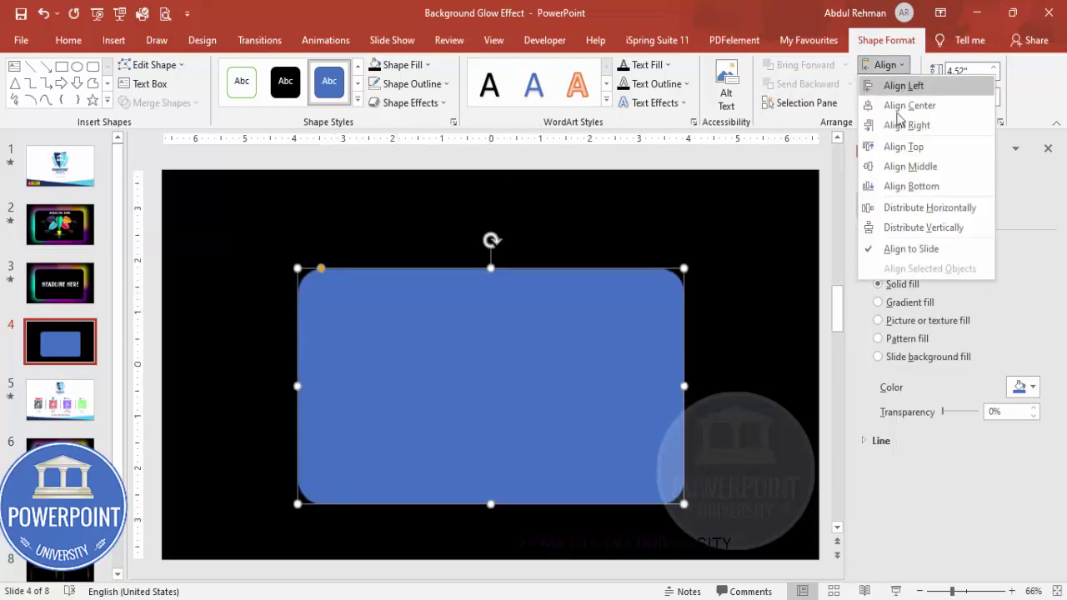
pyautogui.click(916, 166)
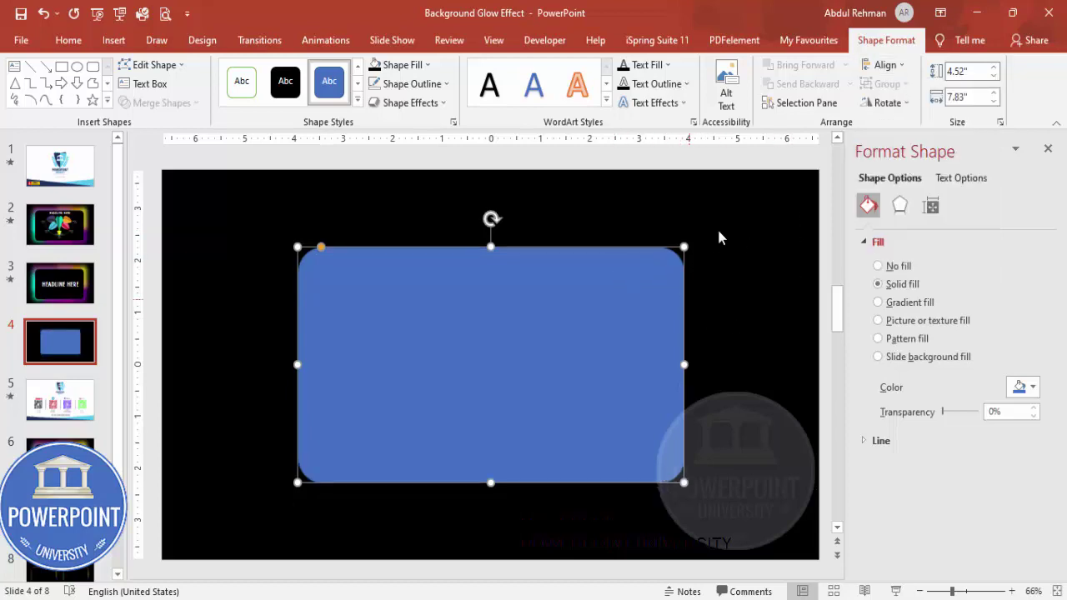
pyautogui.click(428, 84)
pyautogui.click(415, 263)
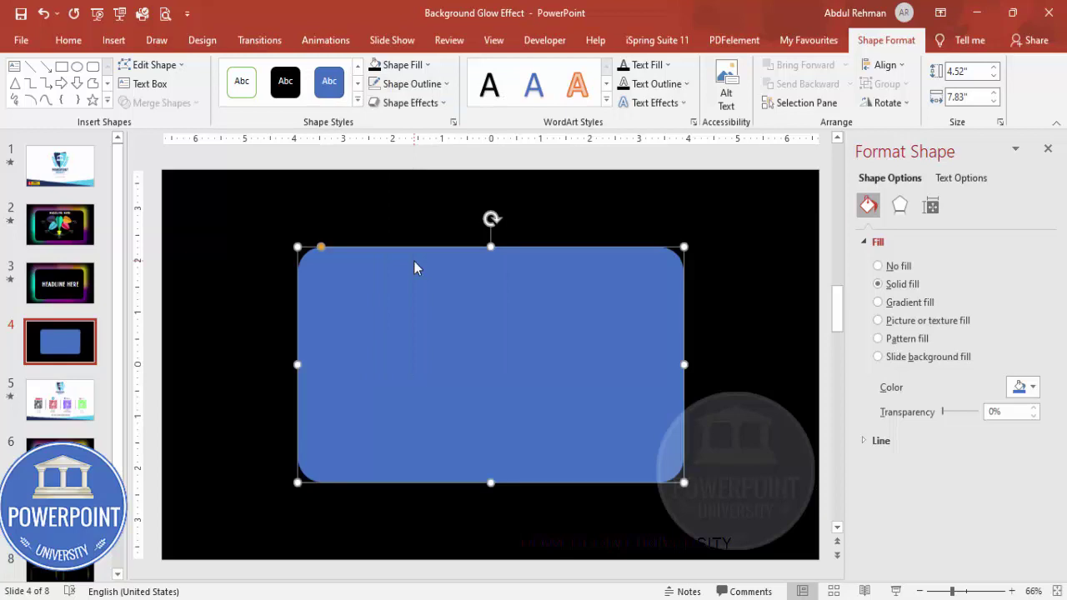
pyautogui.click(445, 212)
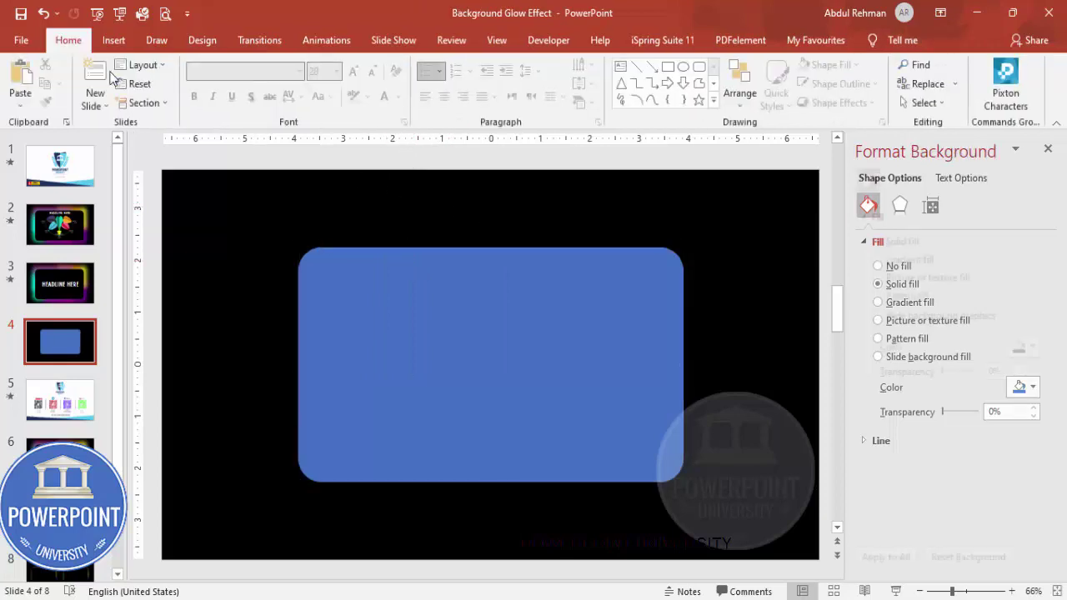
# Draw a second outline-free rounded rectangle overlapping the first one's upper left
pyautogui.click(114, 41)
pyautogui.click(249, 117)
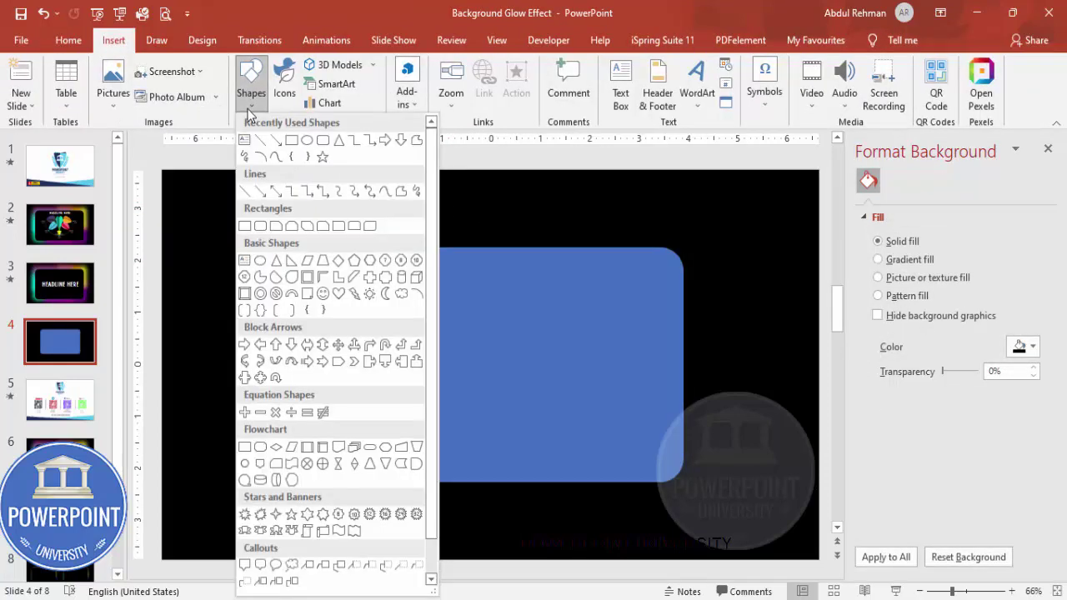
pyautogui.click(253, 220)
pyautogui.moveTo(252, 205); pyautogui.dragTo(596, 453)
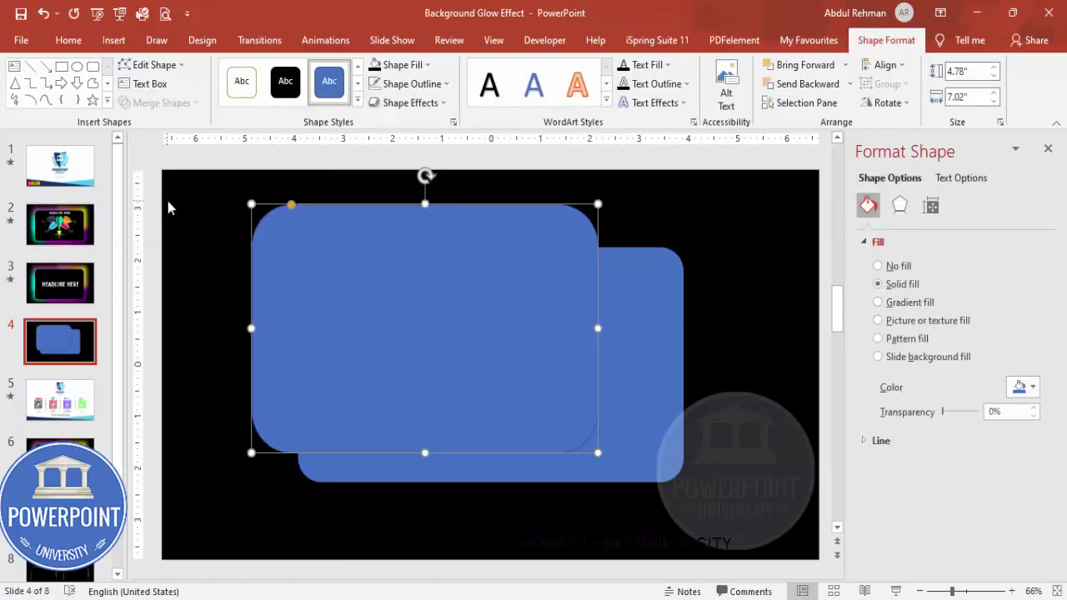
pyautogui.click(418, 89)
pyautogui.click(424, 264)
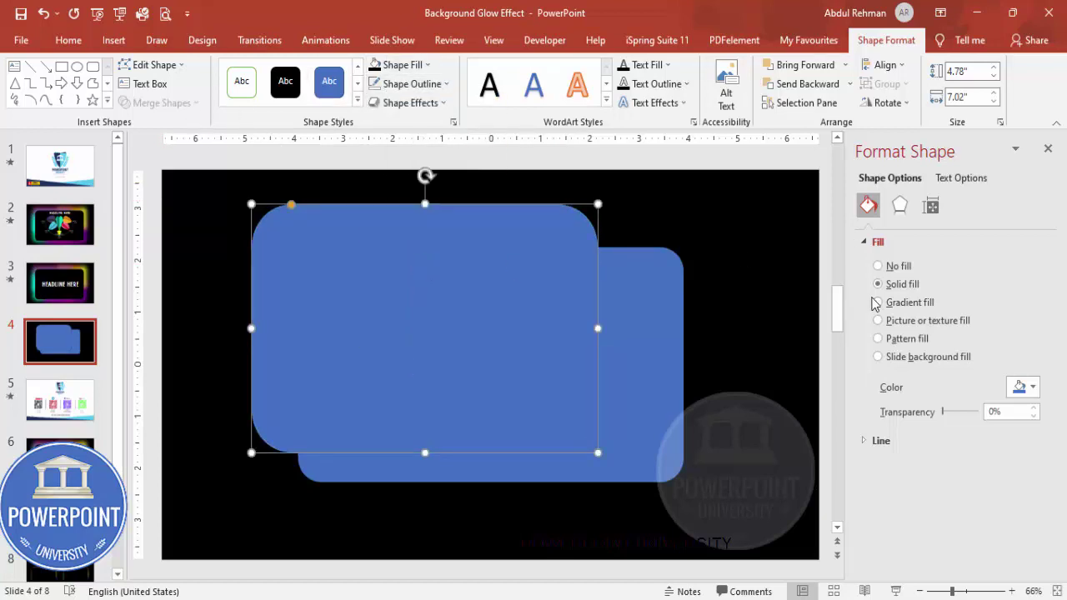
# Give the new shape a gradient fill whose first stop is pink-red
pyautogui.click(909, 303)
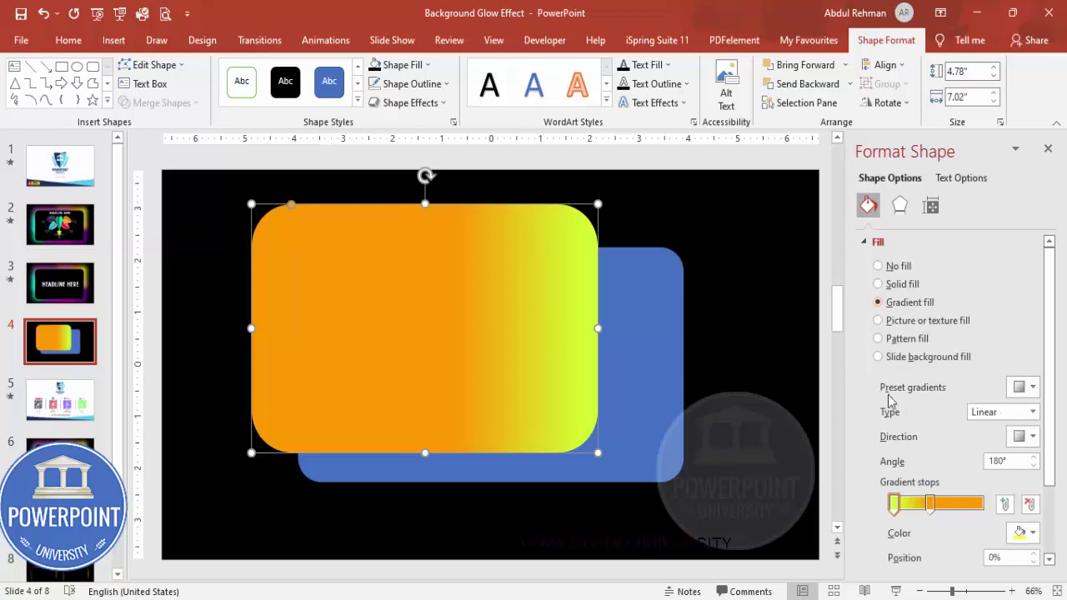
pyautogui.click(895, 505)
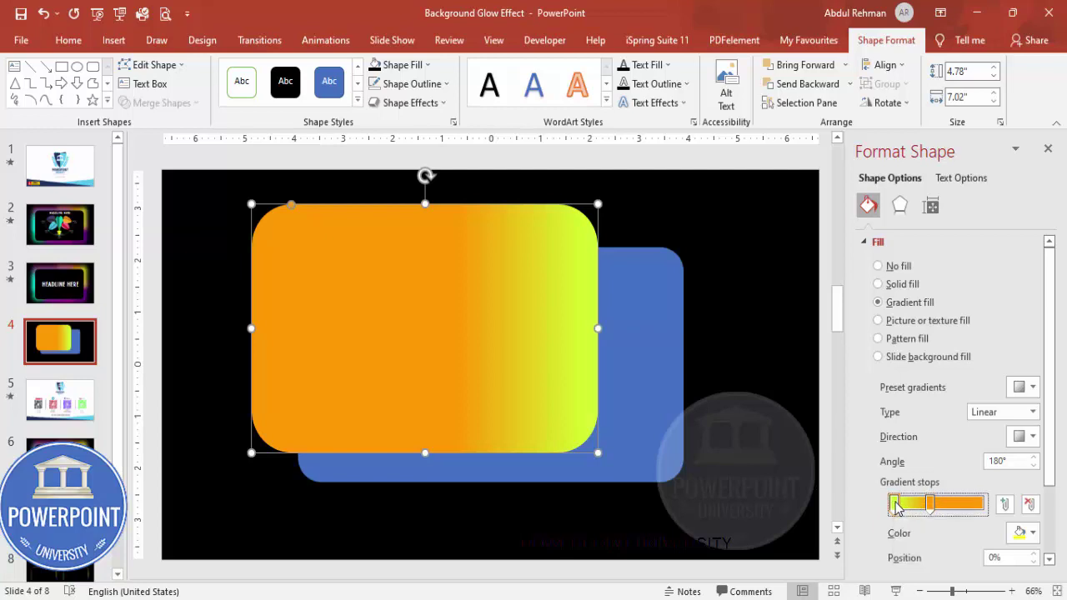
pyautogui.click(1033, 535)
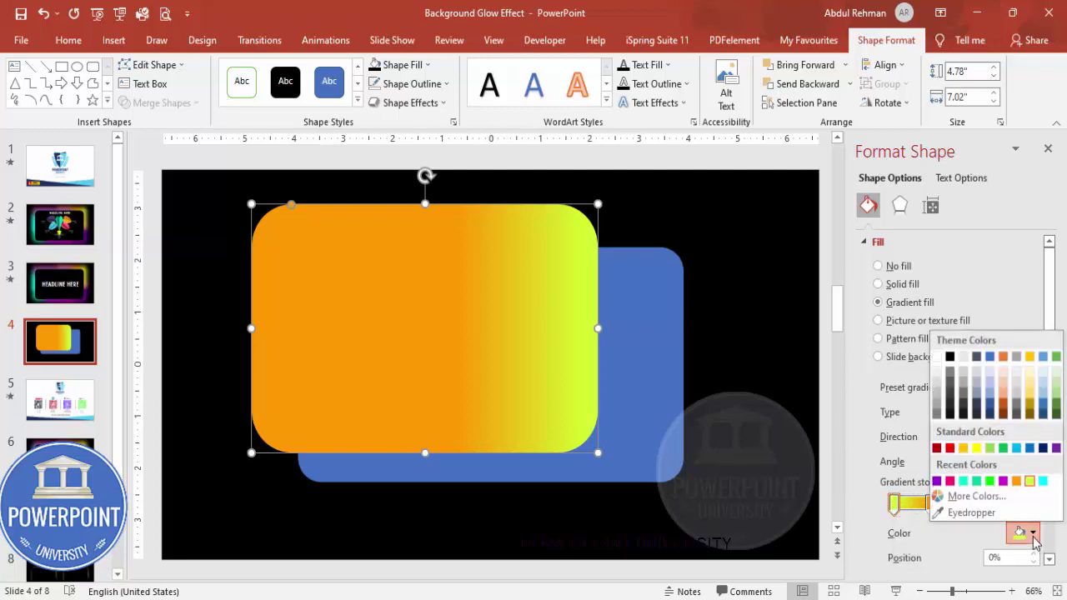
pyautogui.click(976, 496)
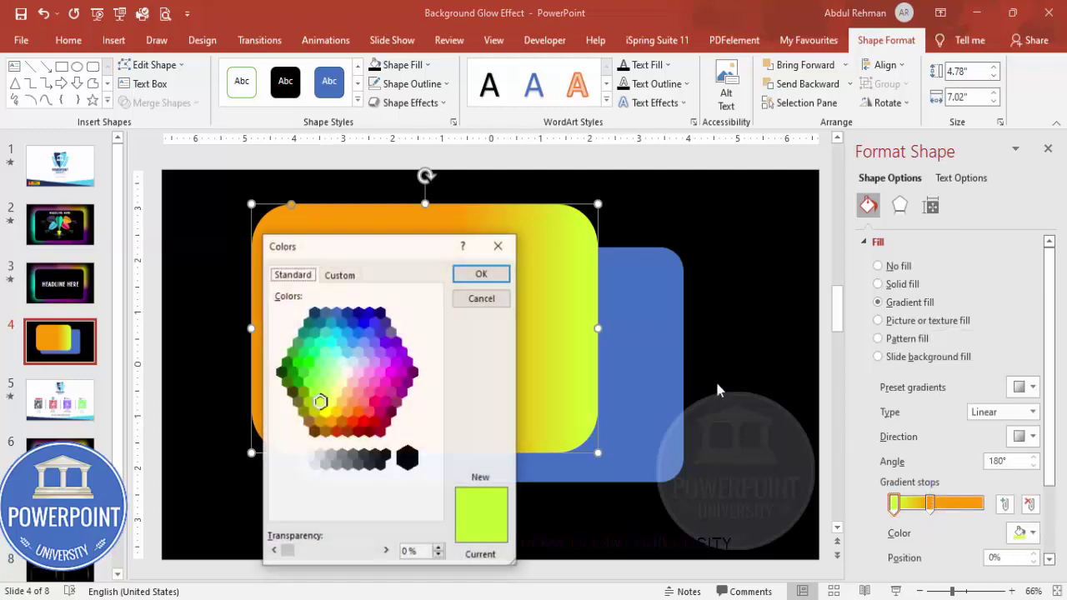
pyautogui.click(397, 375)
pyautogui.click(374, 402)
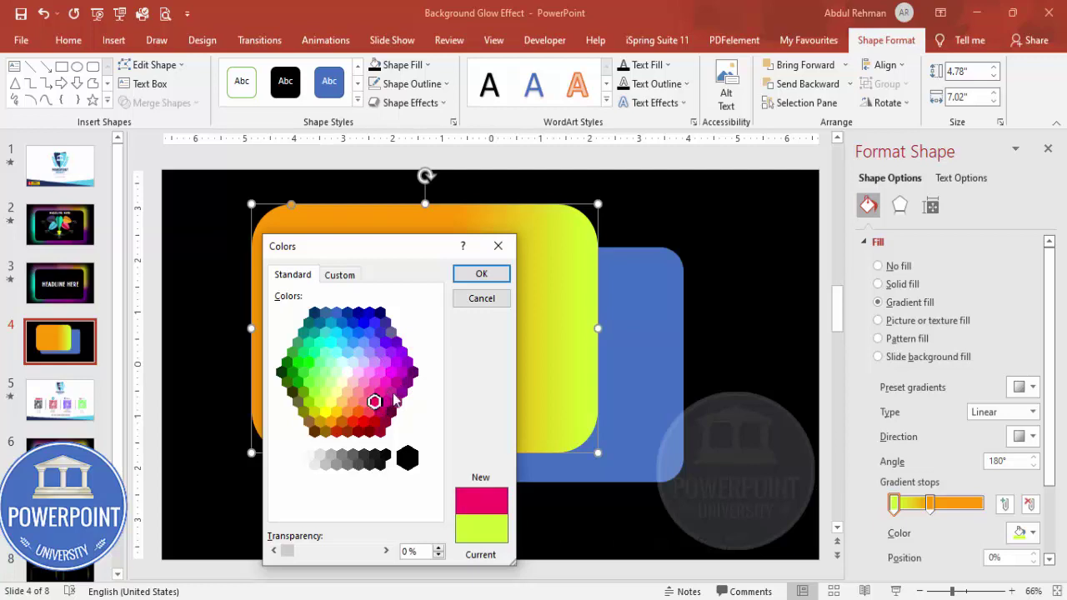
pyautogui.click(481, 275)
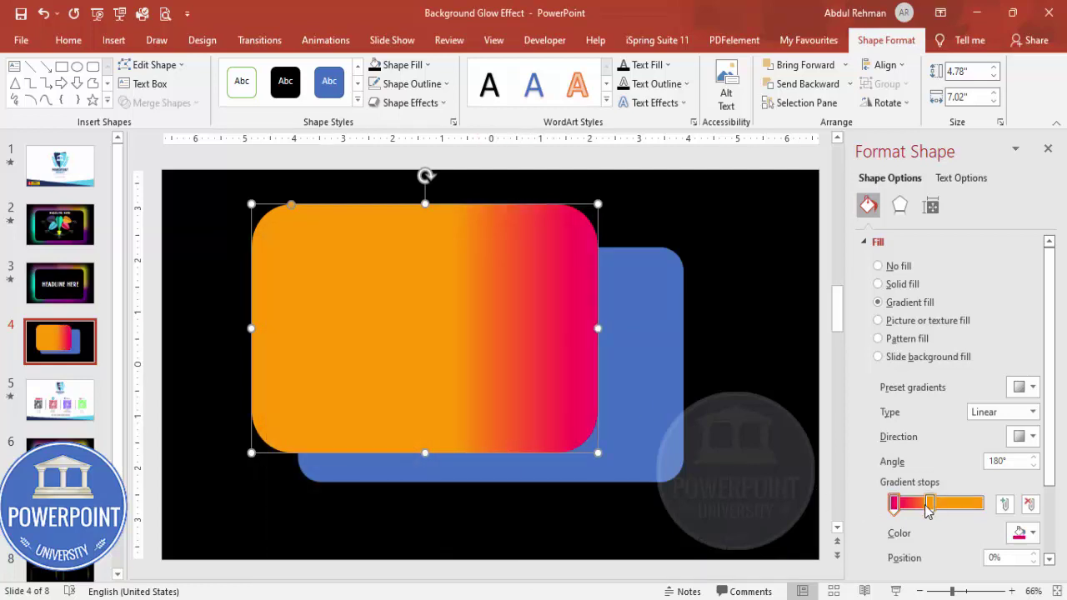
# Colour the second gradient stop cyan and move it to the gradient's far end
pyautogui.click(930, 505)
pyautogui.click(1032, 532)
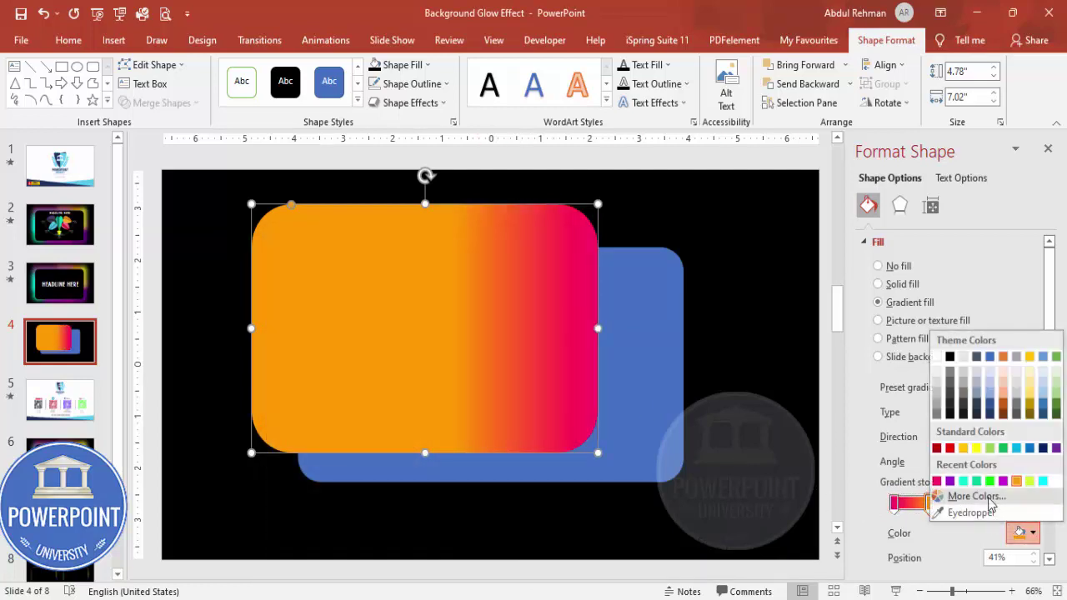
pyautogui.click(977, 495)
pyautogui.click(336, 333)
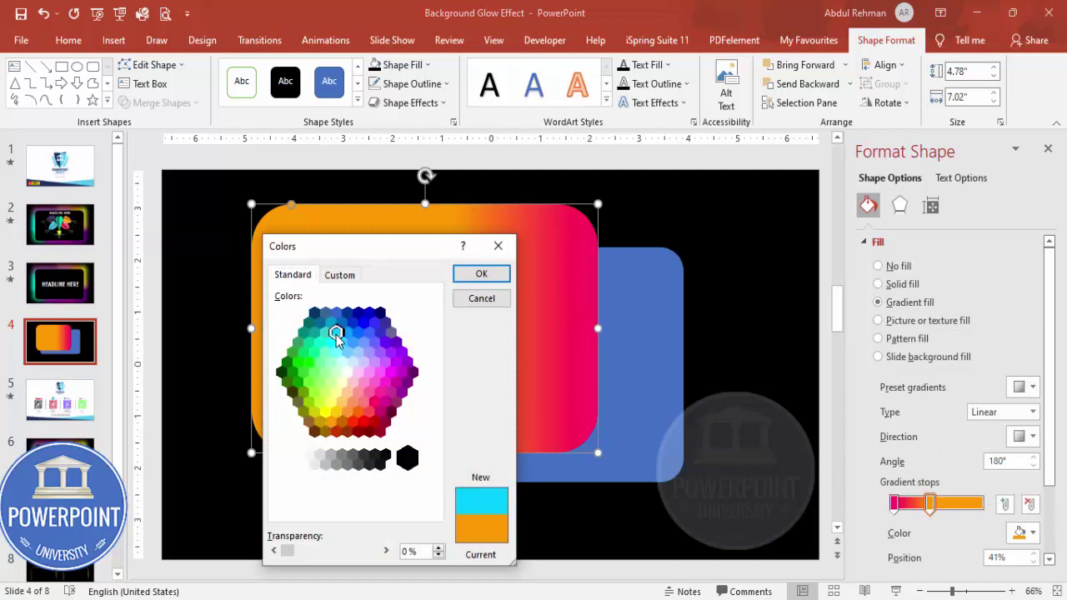
pyautogui.click(473, 275)
pyautogui.moveTo(930, 505); pyautogui.dragTo(989, 510)
pyautogui.click(981, 507)
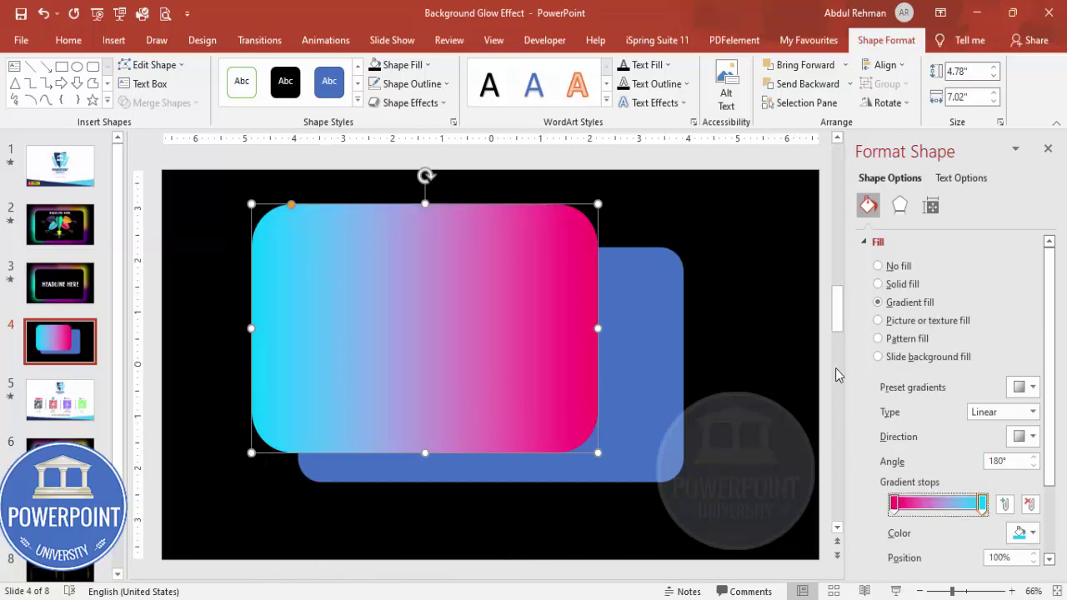
pyautogui.click(898, 207)
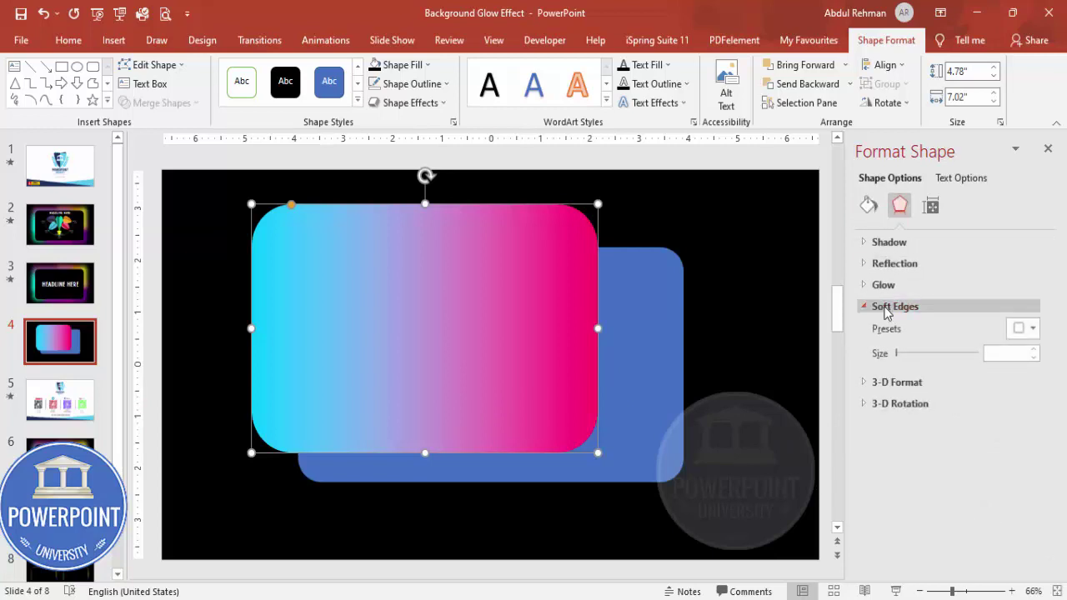
# Give the gradient shape 61 pt soft edges and shift it slightly up and left
pyautogui.click(1032, 350)
pyautogui.moveTo(1033, 350); pyautogui.dragTo(1033, 353)
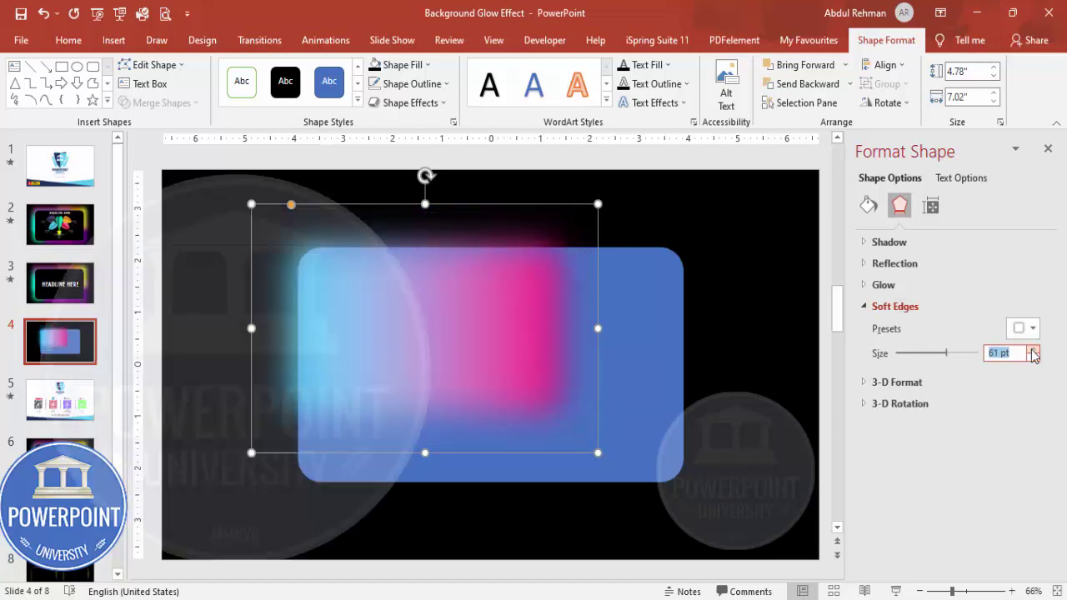
pyautogui.click(423, 320)
pyautogui.moveTo(407, 298); pyautogui.dragTo(400, 294)
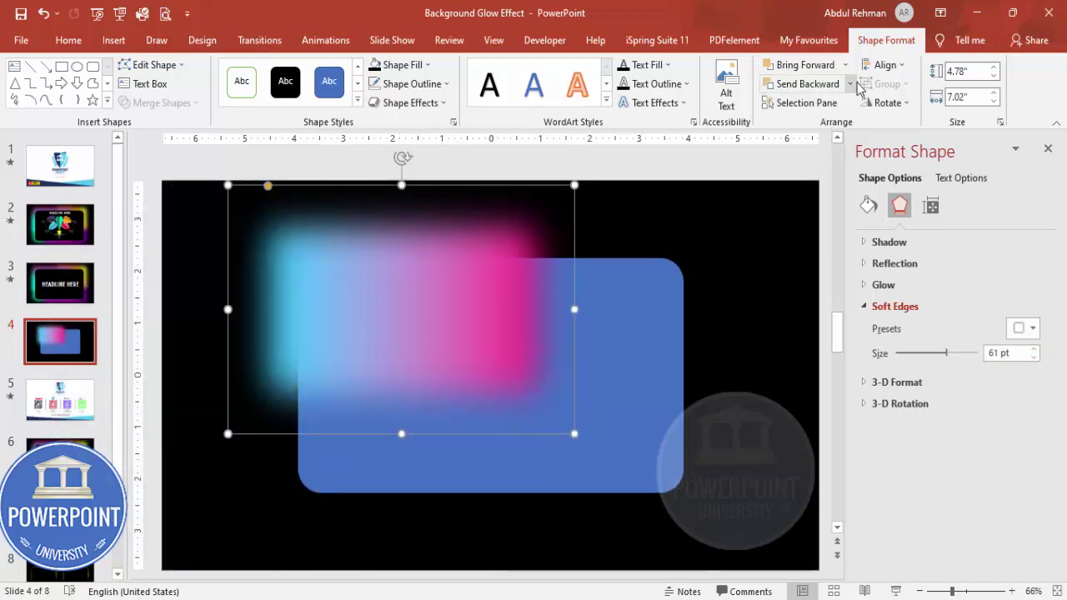
# Send the glow shape to the back and fill the front rounded rectangle with black
pyautogui.click(849, 83)
pyautogui.click(832, 123)
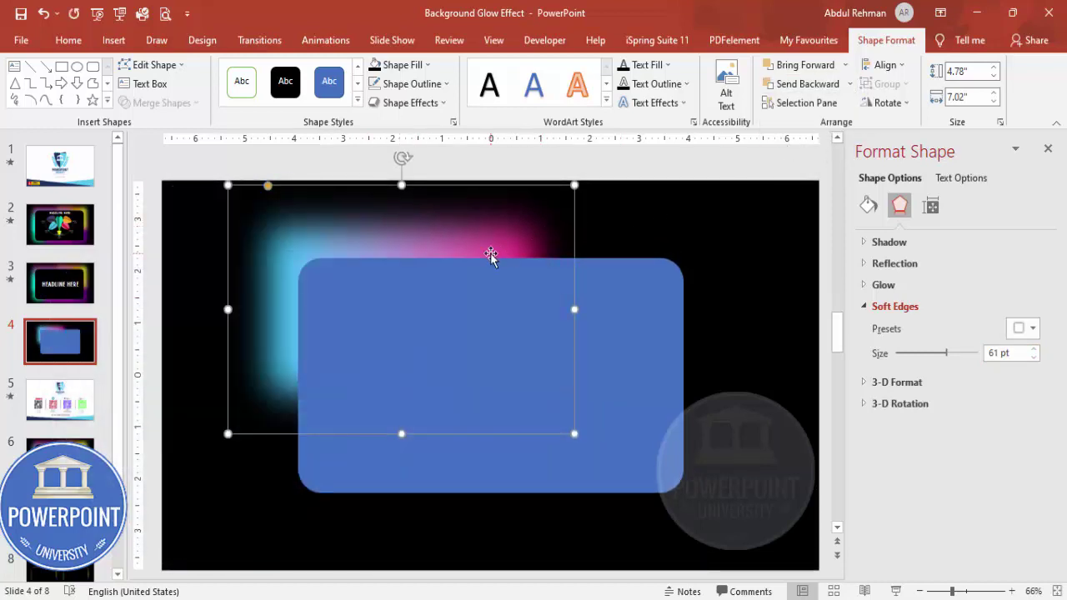
pyautogui.click(648, 300)
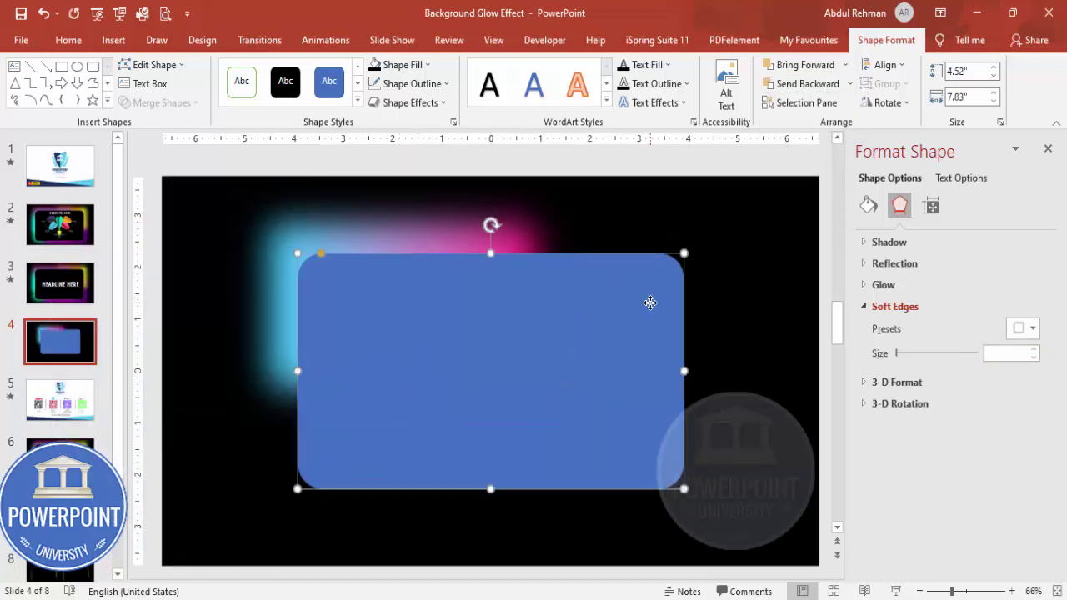
pyautogui.click(374, 65)
pyautogui.click(622, 228)
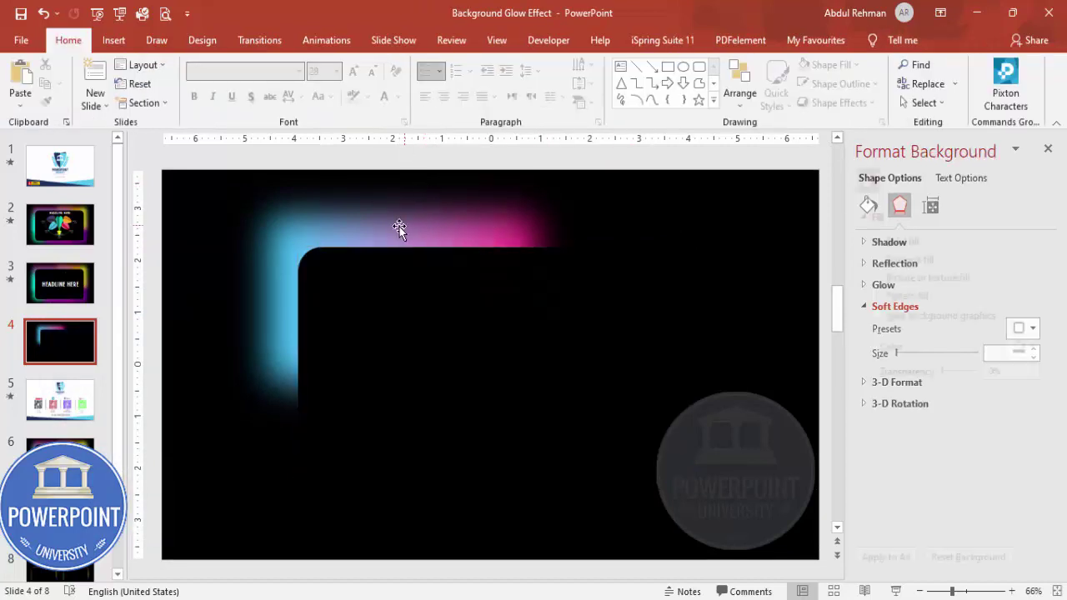
pyautogui.click(400, 238)
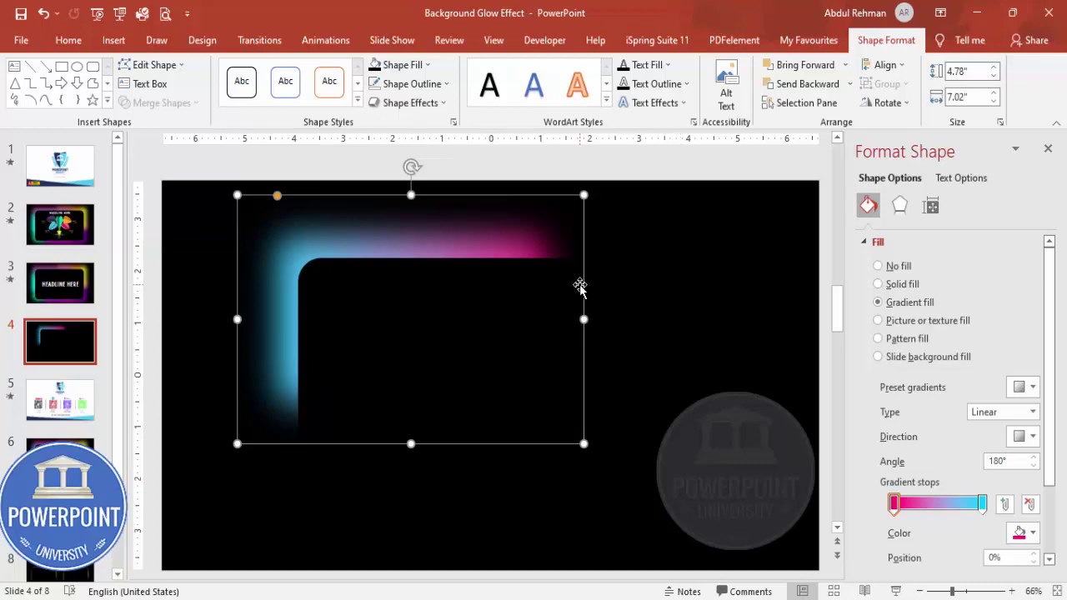
# Copy the glow to the lower right and change its pink gradient stop to orange
pyautogui.moveTo(446, 301); pyautogui.dragTo(601, 326)
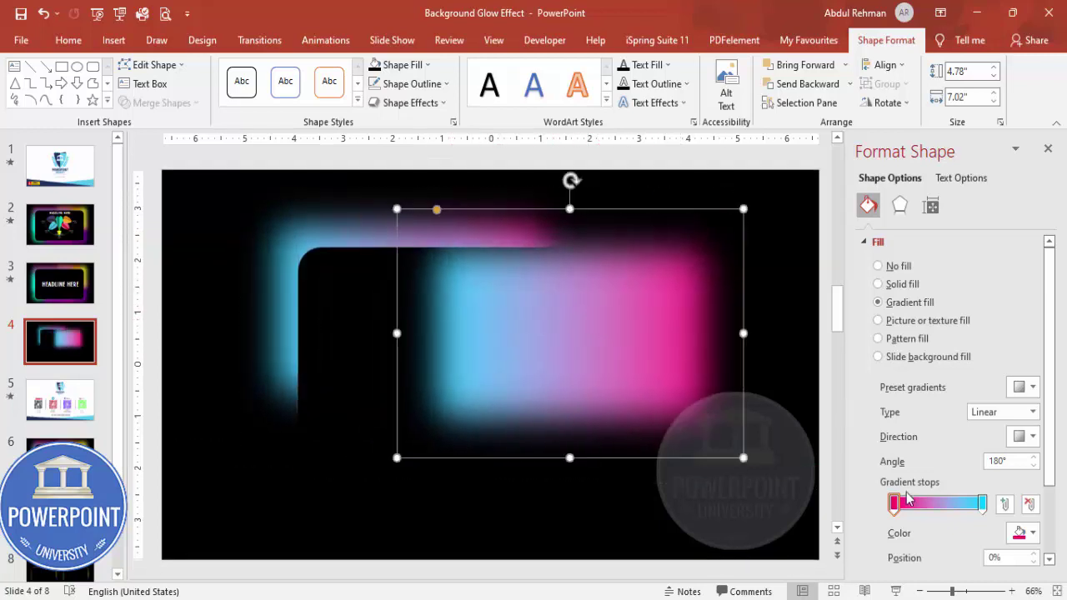
pyautogui.click(1025, 533)
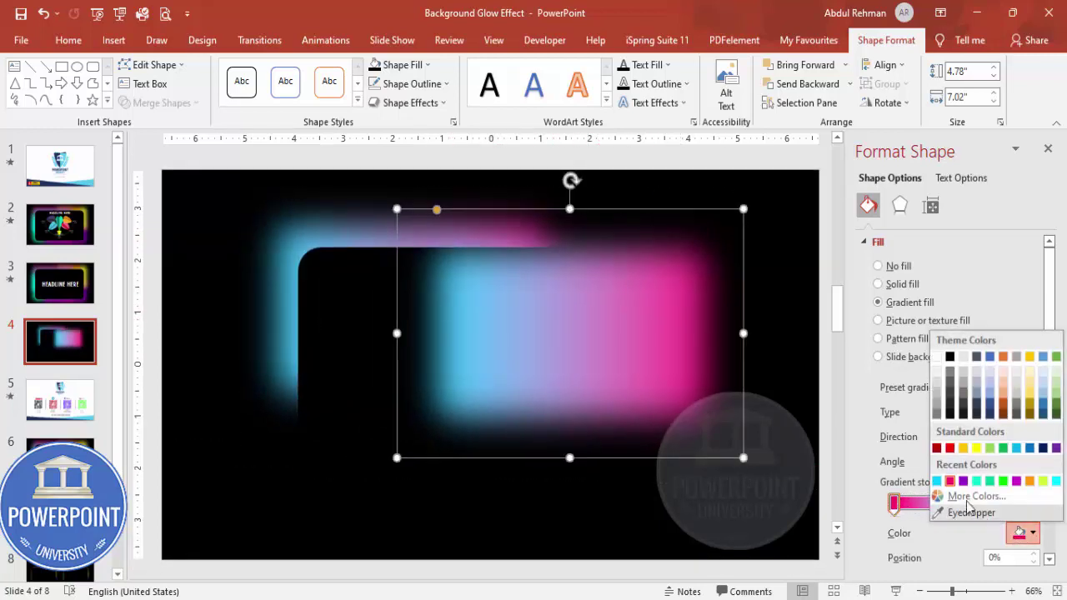
pyautogui.click(960, 496)
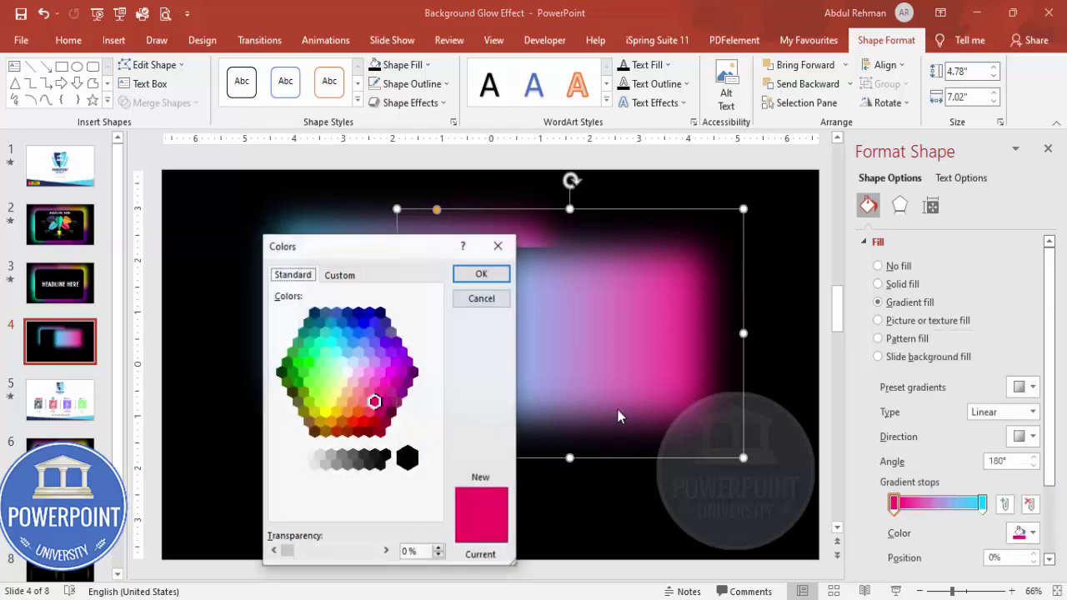
pyautogui.click(328, 426)
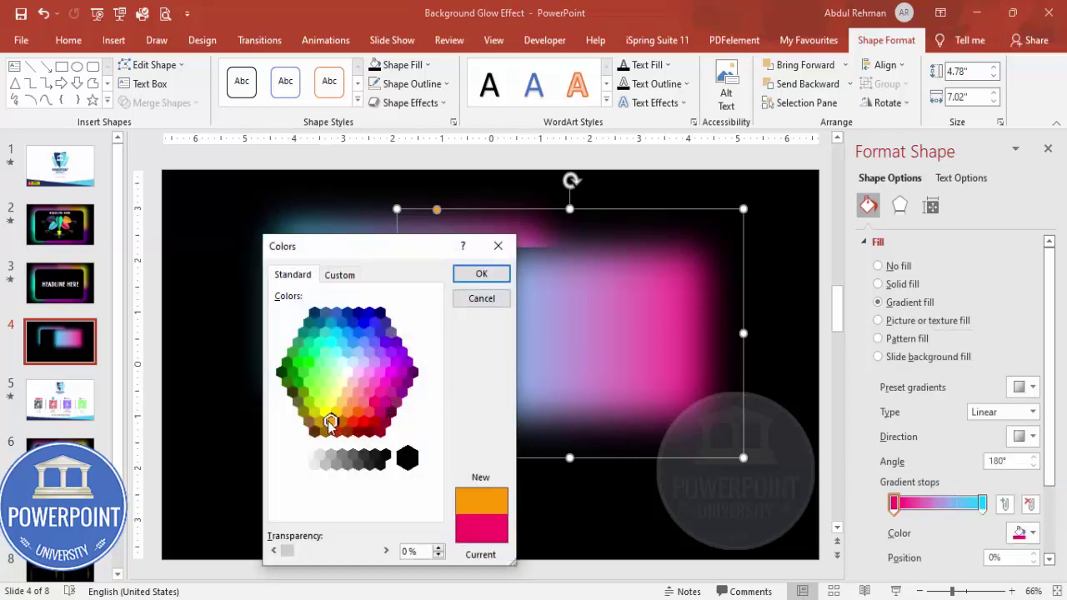
pyautogui.click(482, 275)
# Change the copy's cyan end stop to green and set the gradient direction to 225°
pyautogui.click(982, 502)
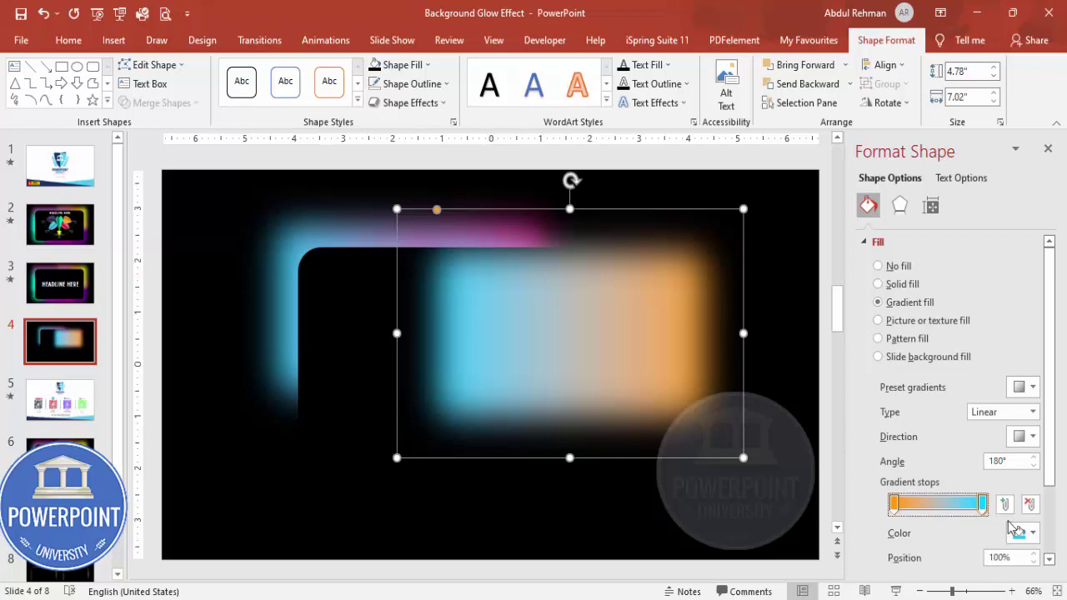
pyautogui.click(1026, 533)
pyautogui.click(969, 497)
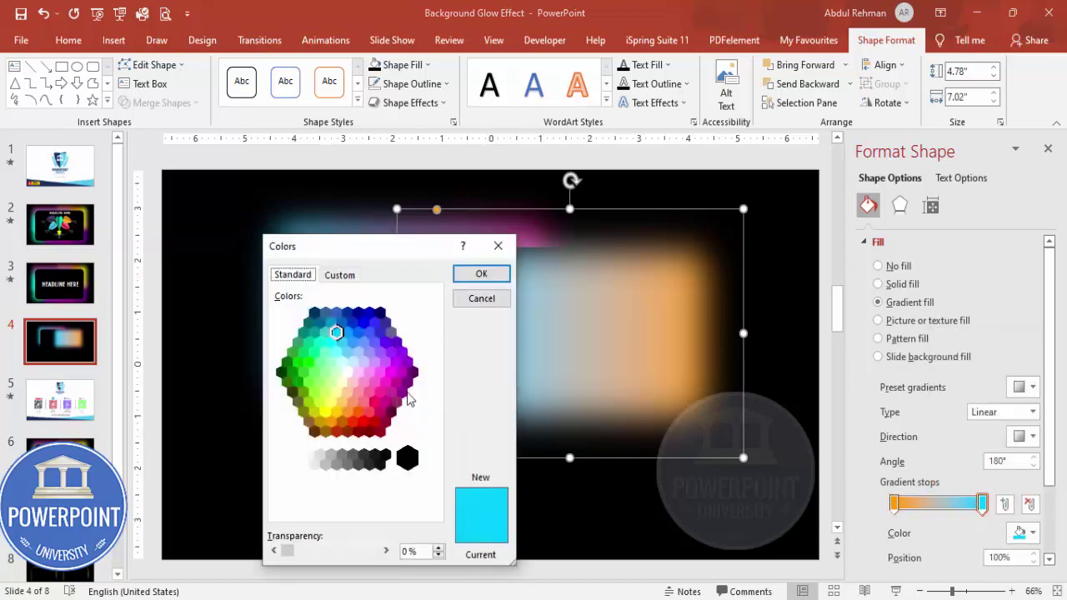
pyautogui.click(298, 364)
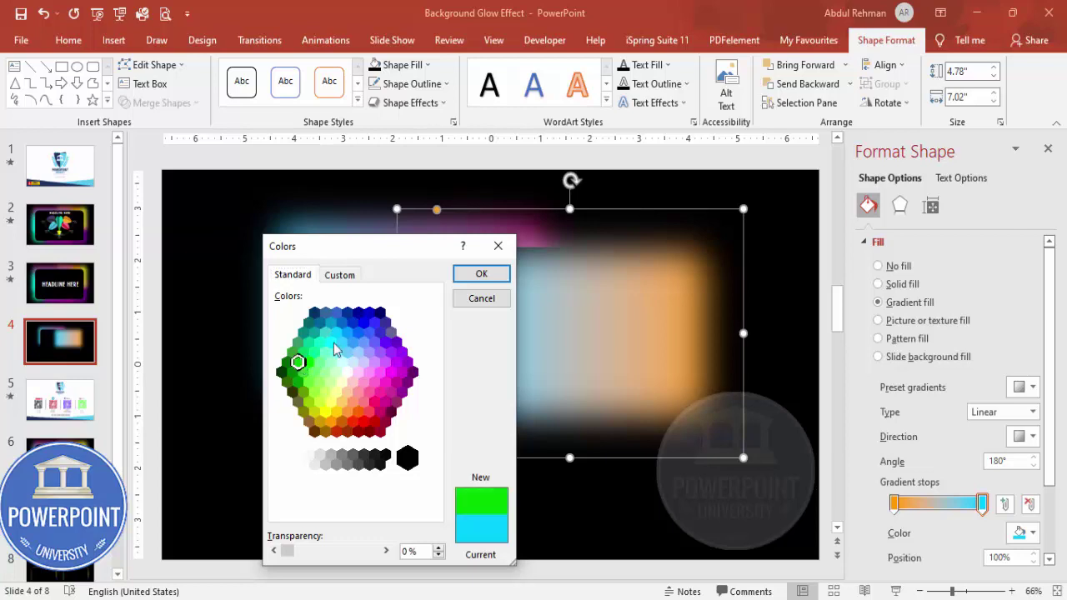
pyautogui.click(480, 272)
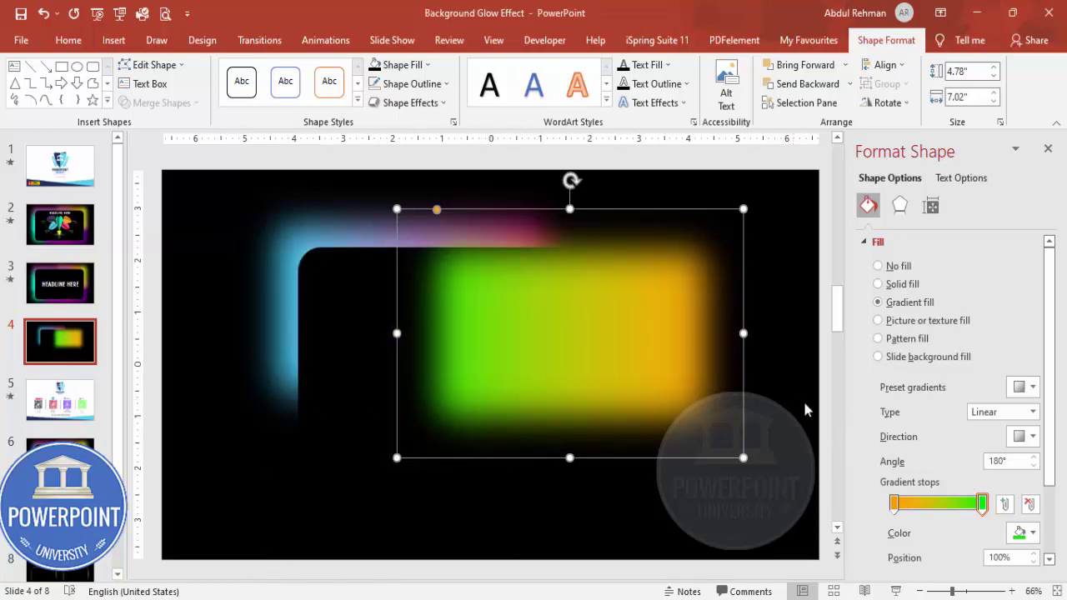
pyautogui.click(1028, 436)
pyautogui.click(976, 502)
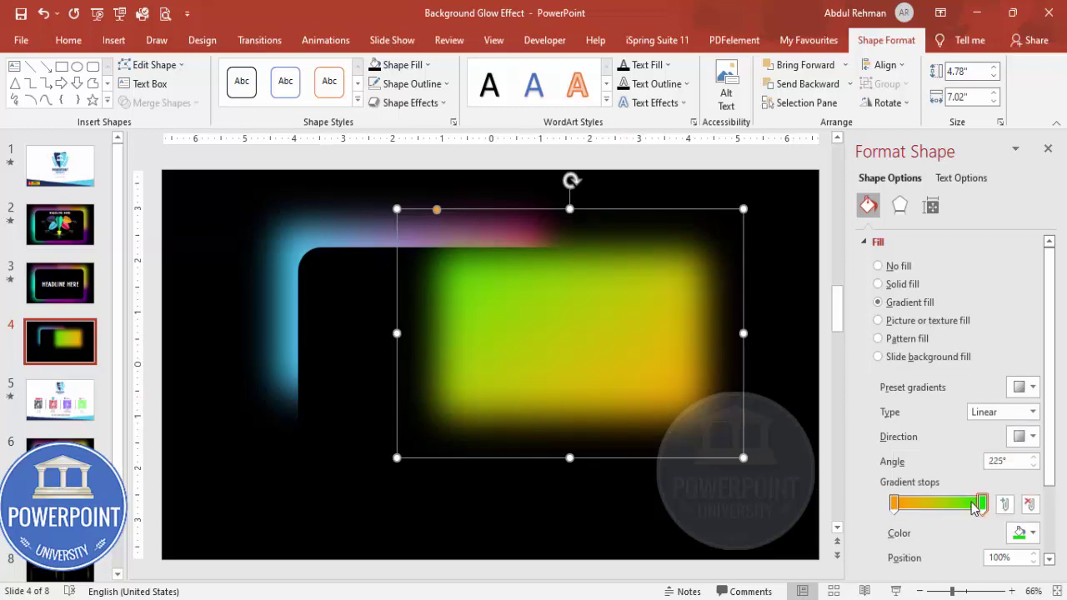
# Send the orange-green glow backward and place it behind the black rectangle's top-right corner
pyautogui.moveTo(574, 345); pyautogui.dragTo(605, 313)
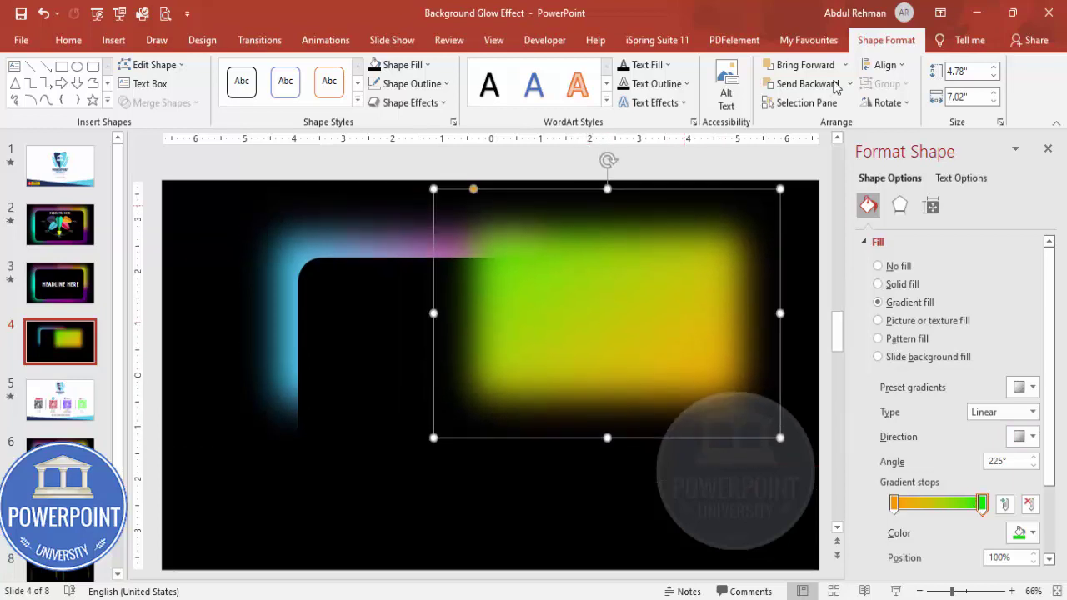
pyautogui.click(849, 83)
pyautogui.click(834, 108)
pyautogui.scroll(-1, 705, 291)
pyautogui.moveTo(705, 291); pyautogui.dragTo(680, 281)
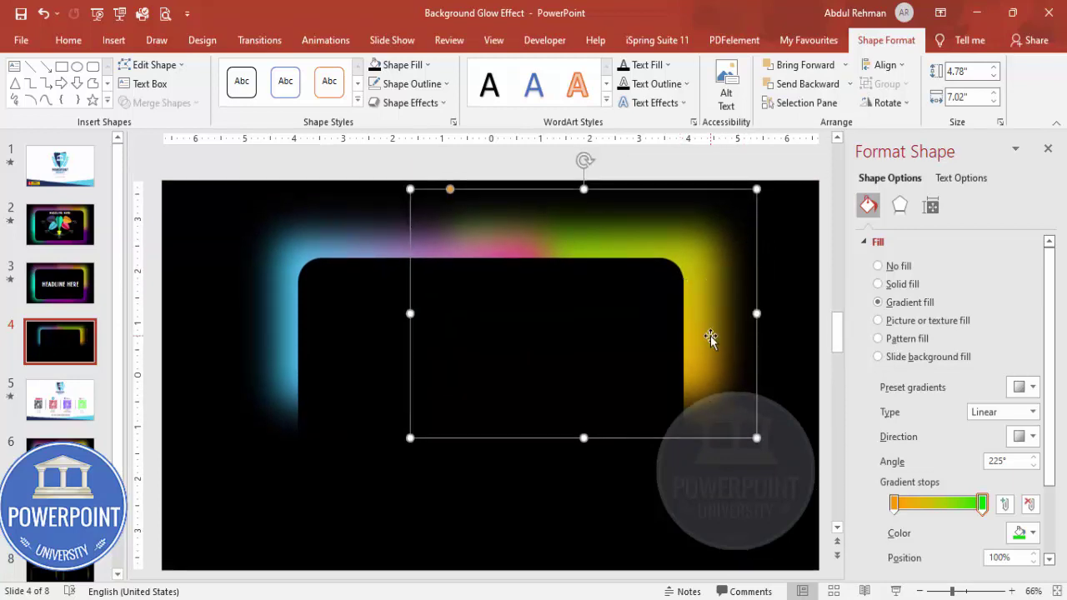
# Duplicate the top-right glow, enlarge it, and move it over the rectangle's left side
pyautogui.moveTo(700, 339); pyautogui.dragTo(615, 415)
pyautogui.moveTo(692, 274); pyautogui.dragTo(802, 239)
pyautogui.moveTo(645, 436); pyautogui.dragTo(514, 438)
# Recolour the new glow's gradient stops to red at the start and purple at the end
pyautogui.click(894, 503)
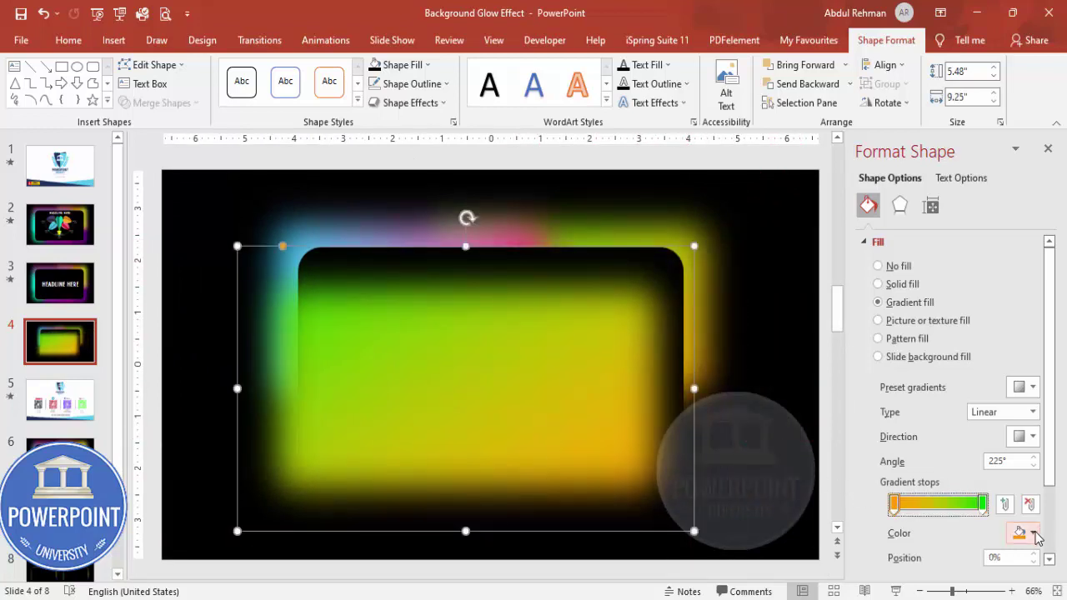
pyautogui.click(1033, 533)
pyautogui.click(972, 497)
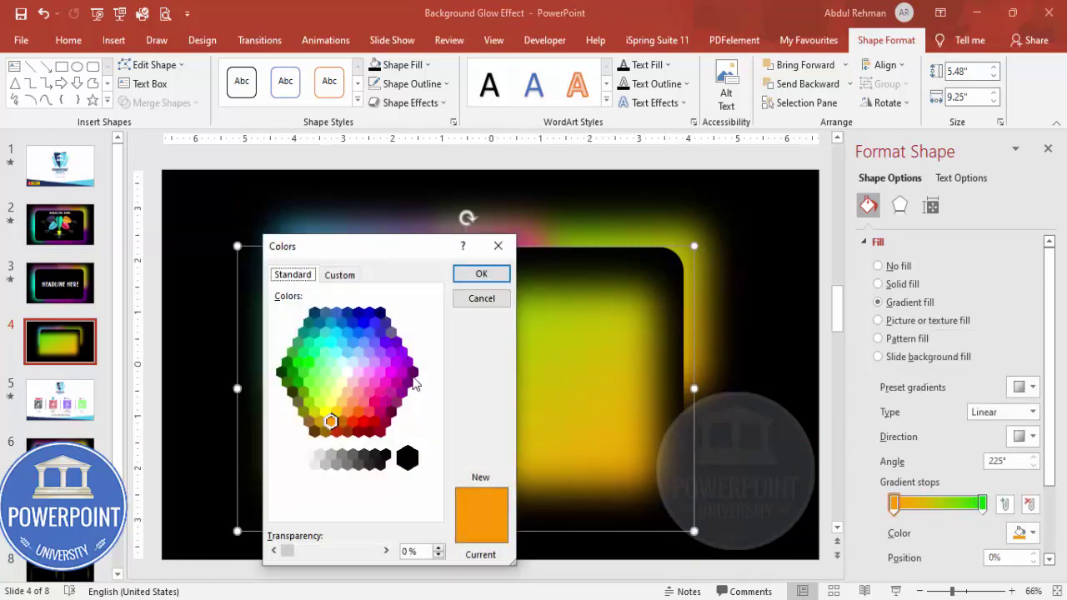
pyautogui.click(364, 422)
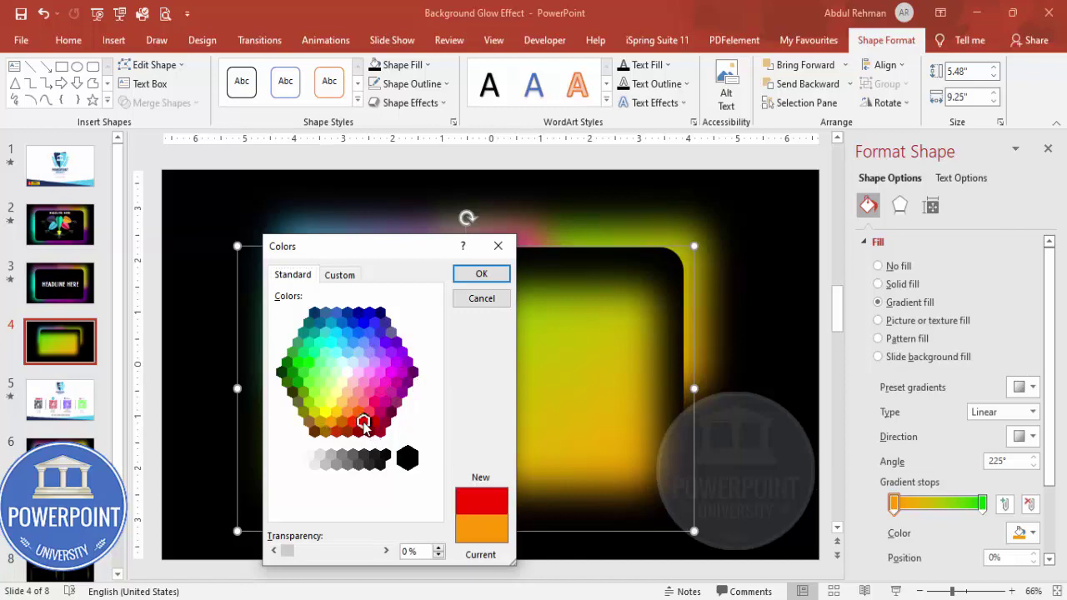
pyautogui.click(481, 275)
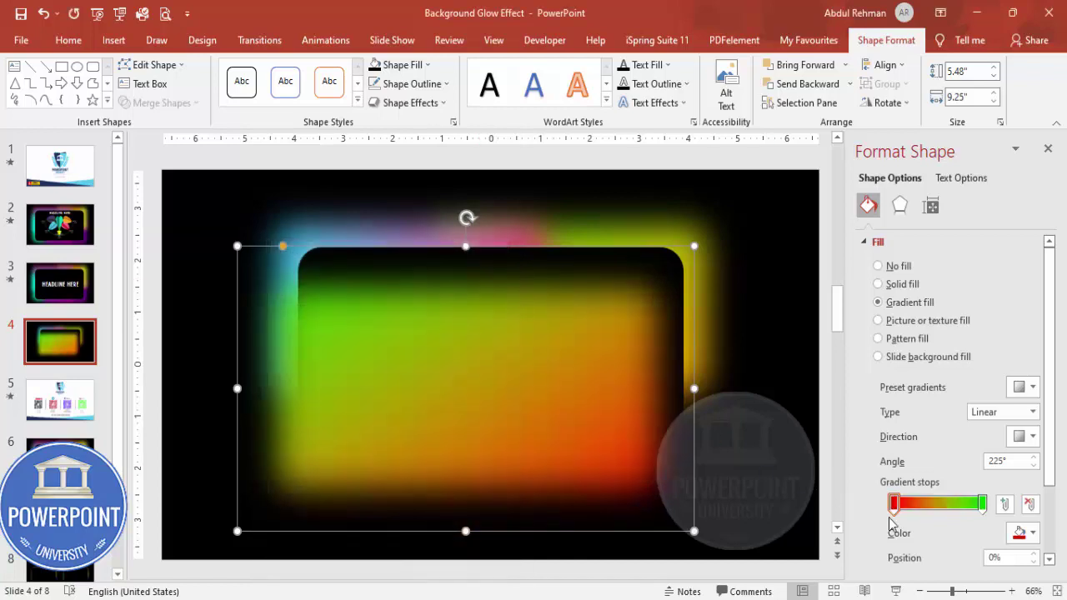
pyautogui.click(981, 505)
pyautogui.click(1021, 533)
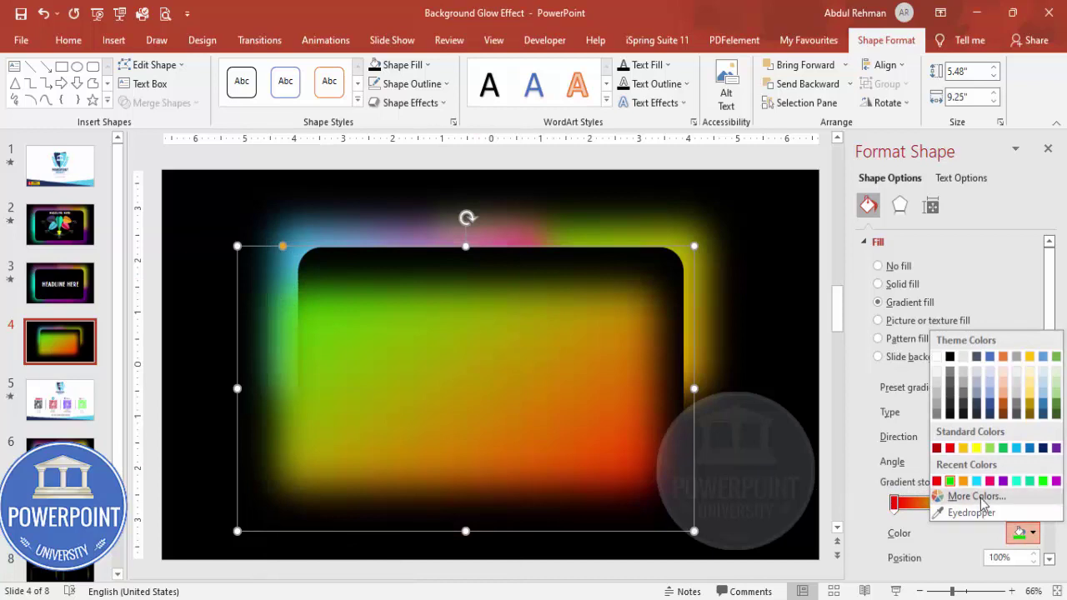
pyautogui.click(968, 497)
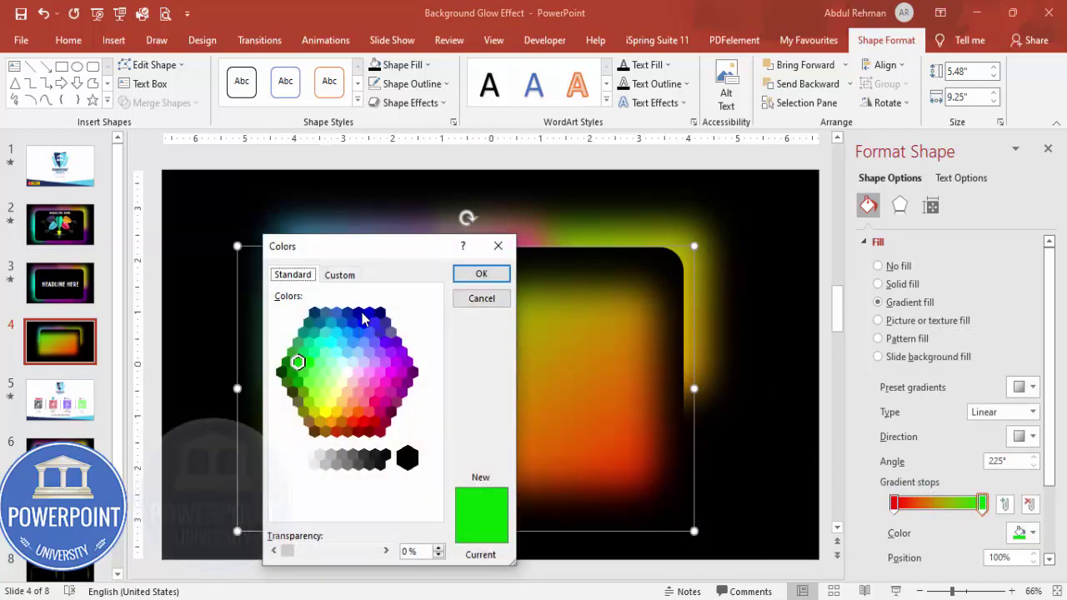
pyautogui.click(396, 363)
pyautogui.click(481, 273)
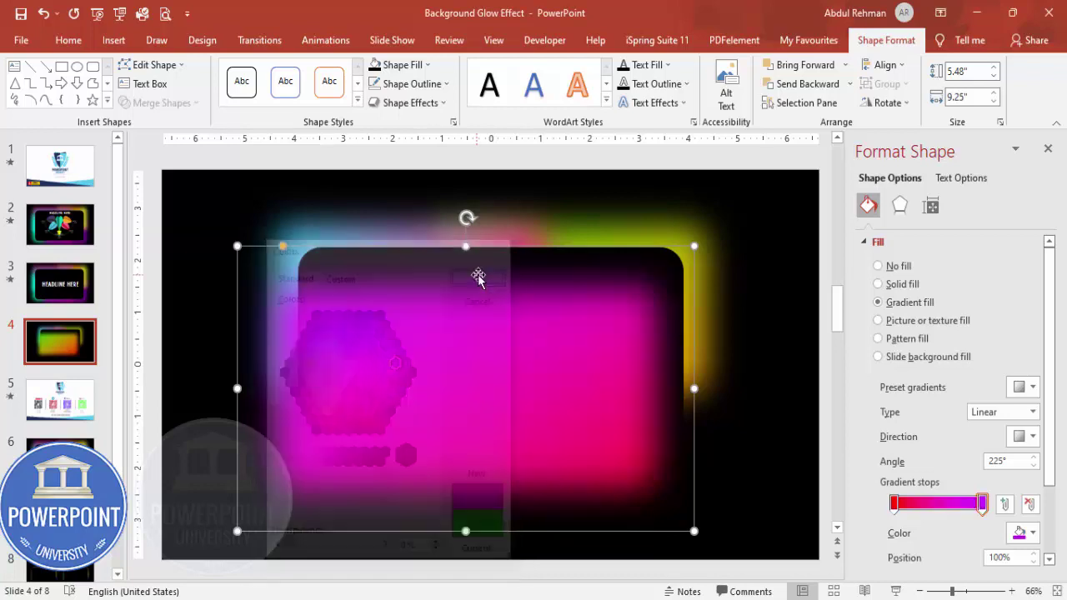
pyautogui.scroll(-1, 920, 475)
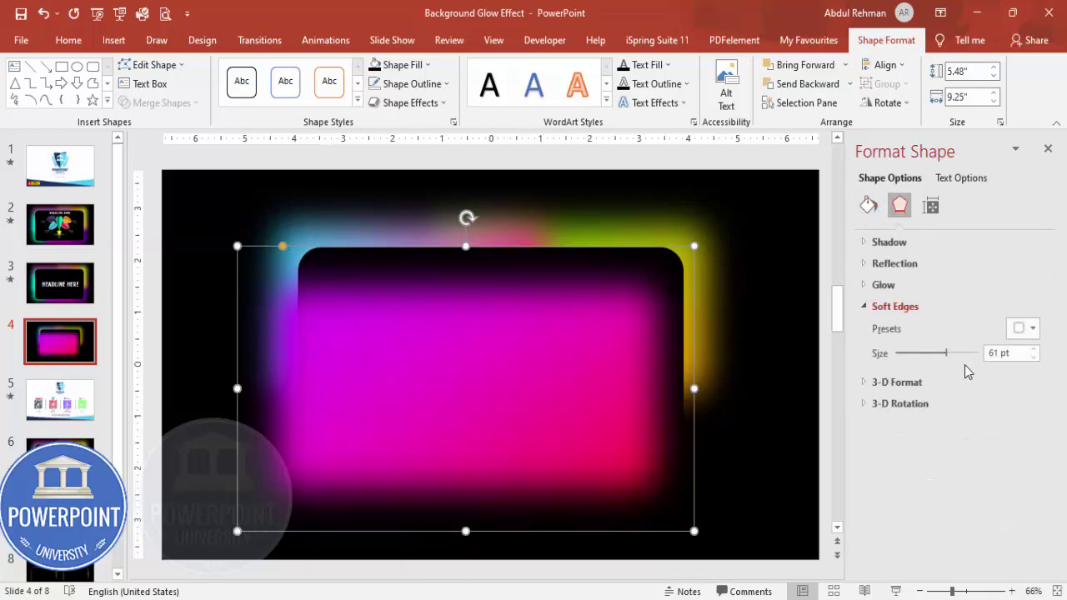
# Soften the magenta glow's edges to 78 pt and send it behind the black rectangle
pyautogui.moveTo(951, 357); pyautogui.dragTo(960, 353)
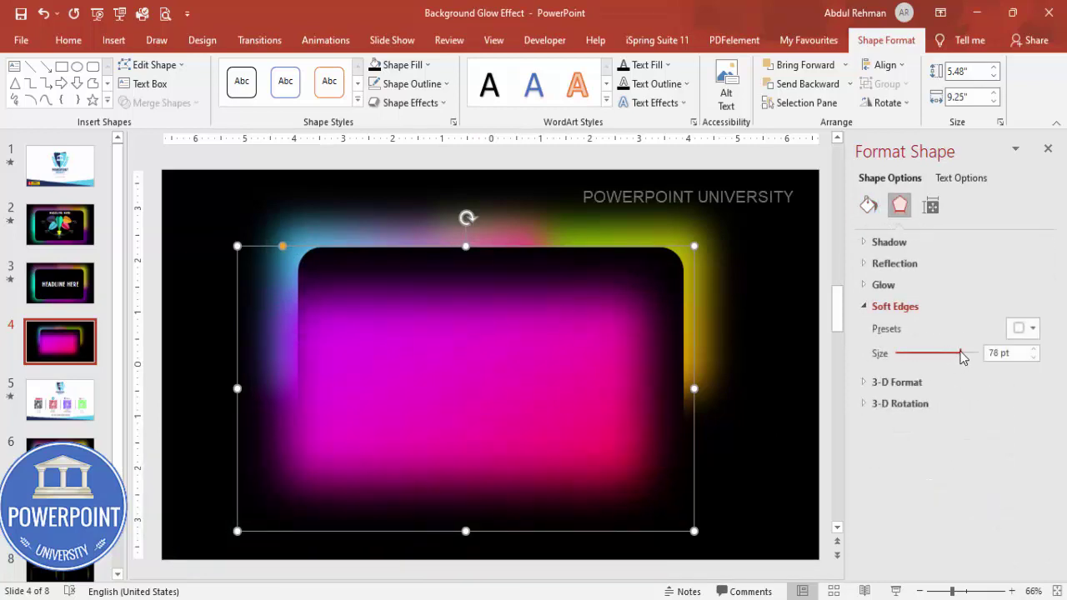
pyautogui.moveTo(476, 448); pyautogui.dragTo(476, 459)
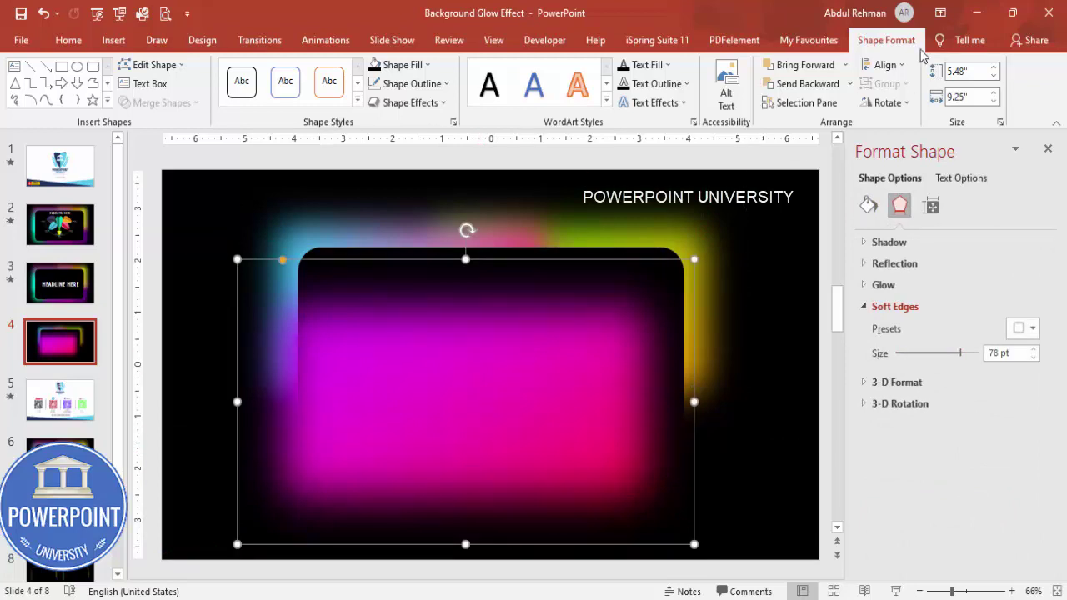
pyautogui.click(851, 84)
pyautogui.click(813, 121)
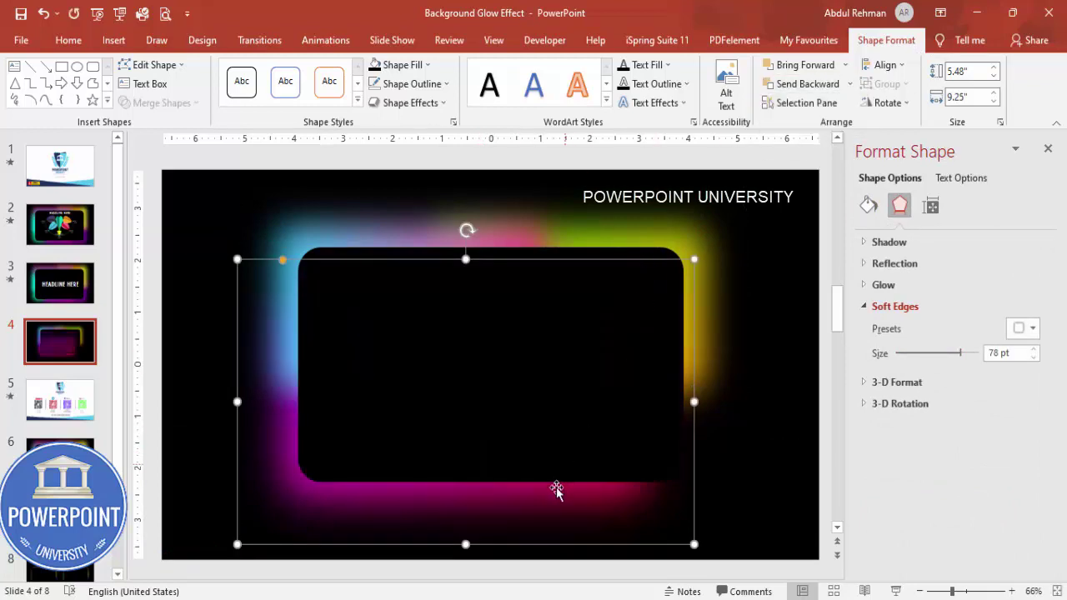
pyautogui.press('Escape')
pyautogui.moveTo(554, 481); pyautogui.dragTo(543, 478)
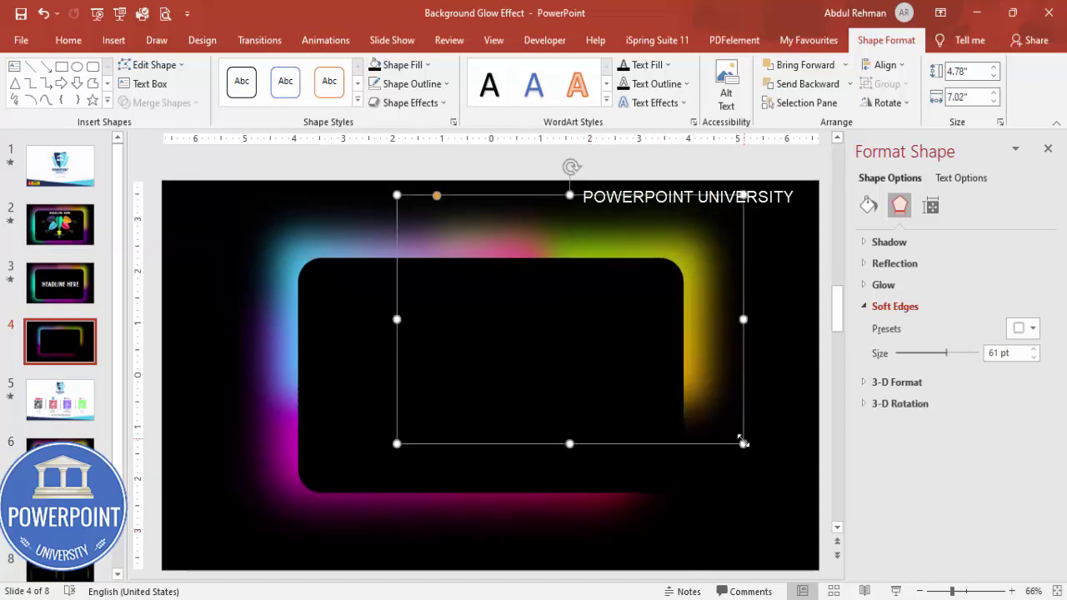
# Resize the upper-right glow to 6.23 × 6.83 inches and reposition it behind the rectangle
pyautogui.moveTo(743, 443); pyautogui.dragTo(734, 518)
pyautogui.moveTo(705, 453); pyautogui.dragTo(712, 445)
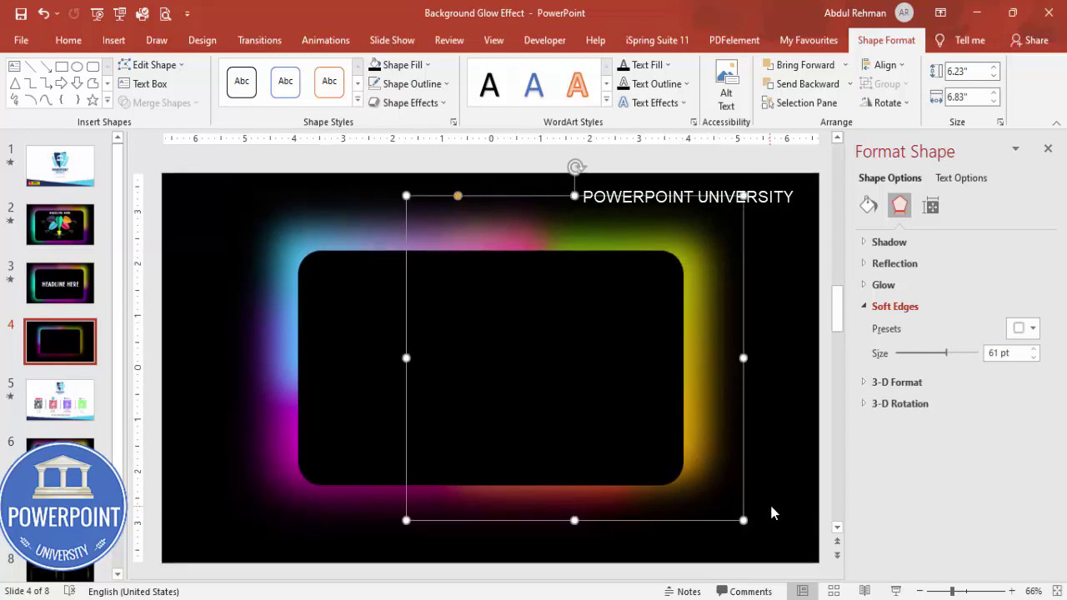
pyautogui.click(703, 453)
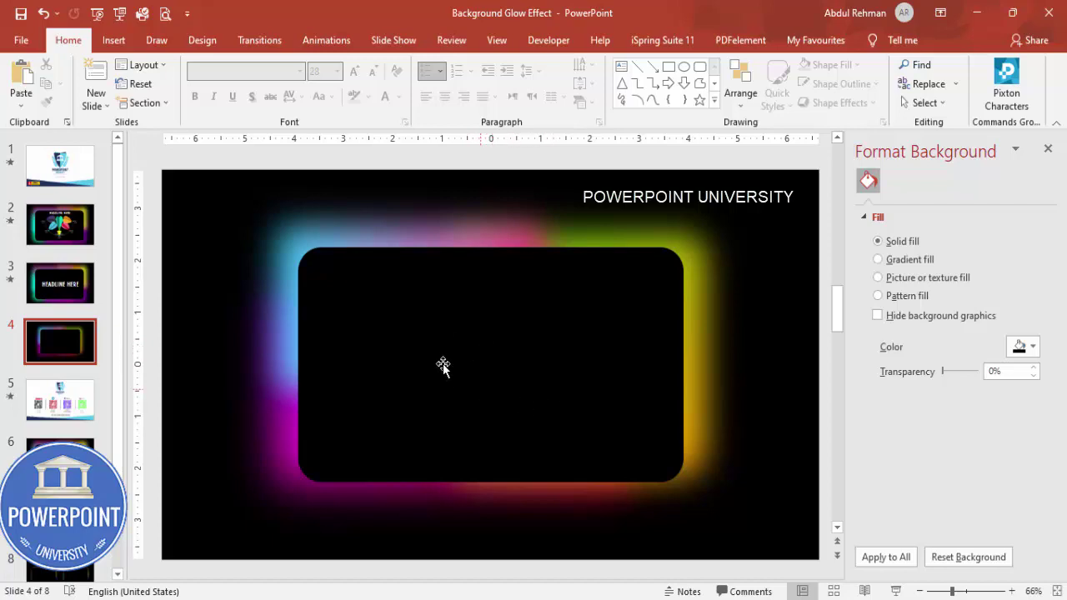
# Add a text box reading 'HEADLINE HERE' inside the black rectangle
pyautogui.click(114, 40)
pyautogui.click(620, 87)
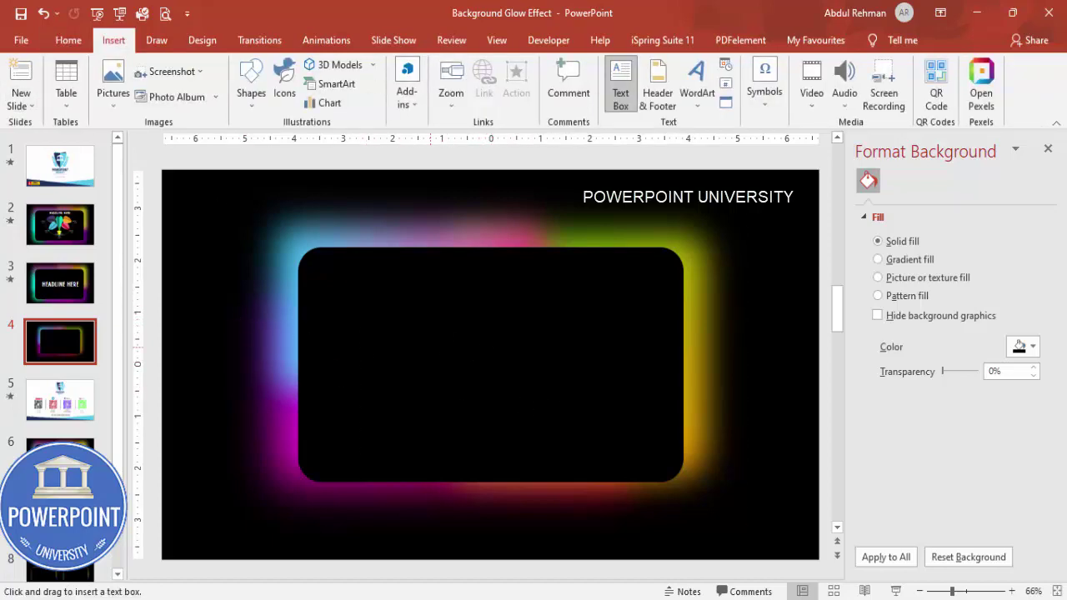
pyautogui.moveTo(356, 323); pyautogui.dragTo(626, 380)
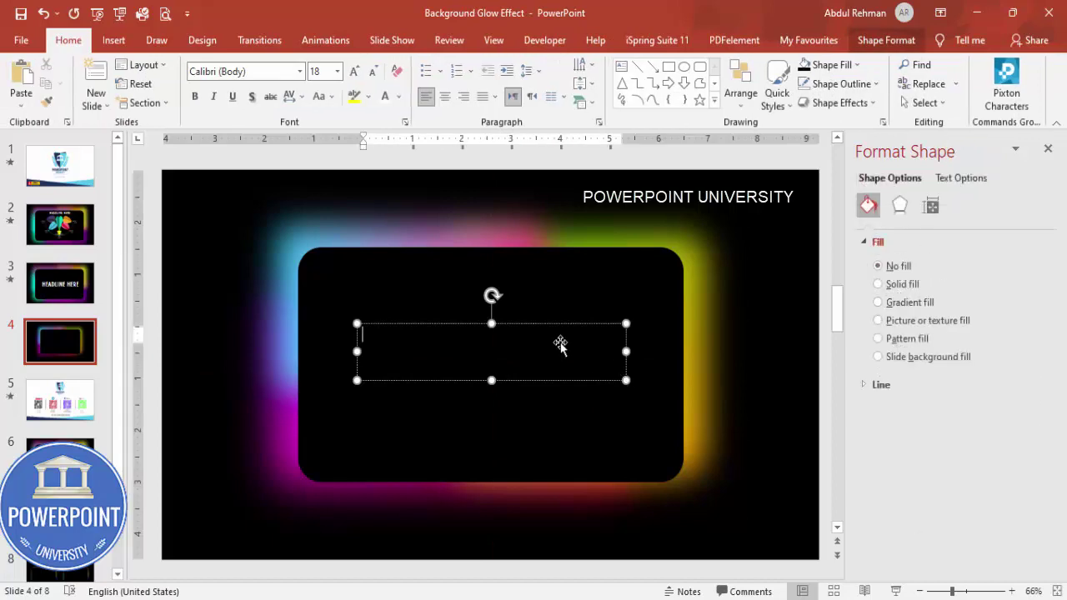
pyautogui.write('HE')
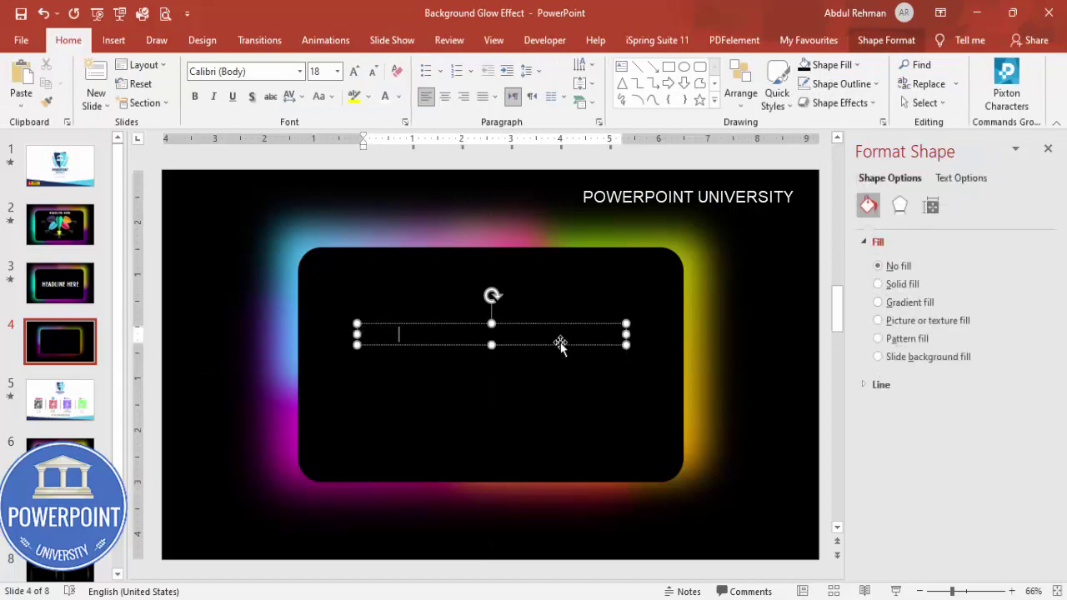
pyautogui.write('A')
pyautogui.click(531, 324)
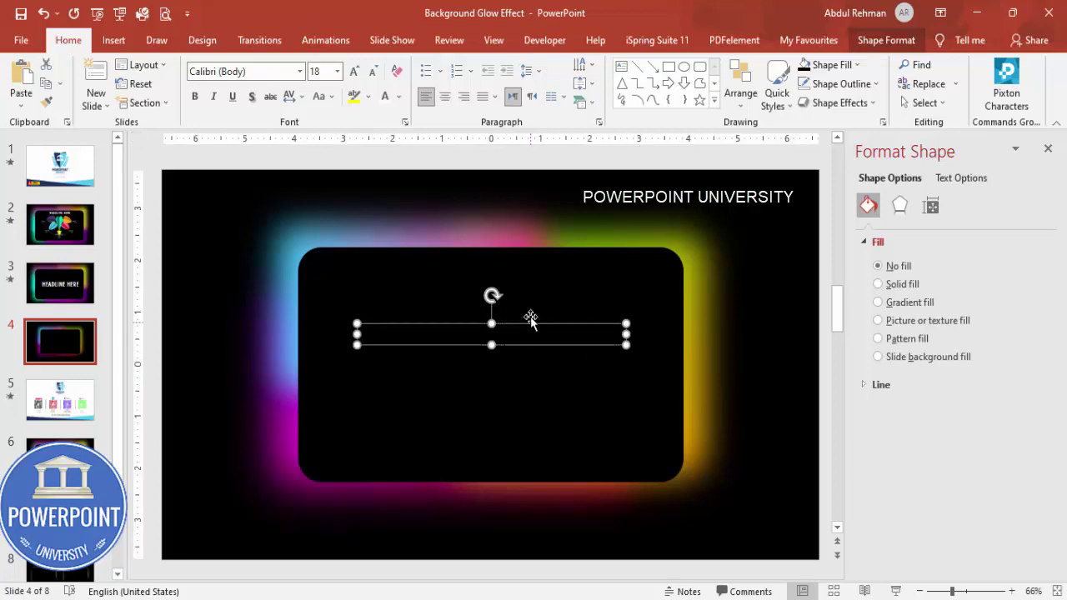
# Make the headline white, centred and 54 pt, and nudge it slightly lower
pyautogui.click(385, 96)
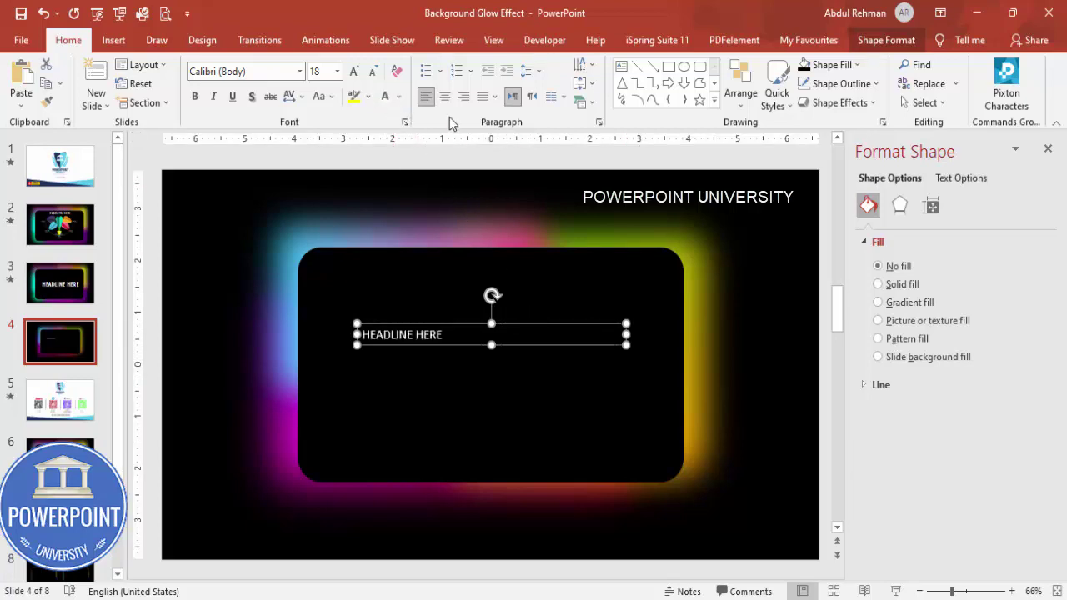
pyautogui.click(444, 96)
pyautogui.doubleClick(354, 73)
pyautogui.doubleClick(354, 73)
pyautogui.doubleClick(355, 73)
pyautogui.tripleClick(354, 72)
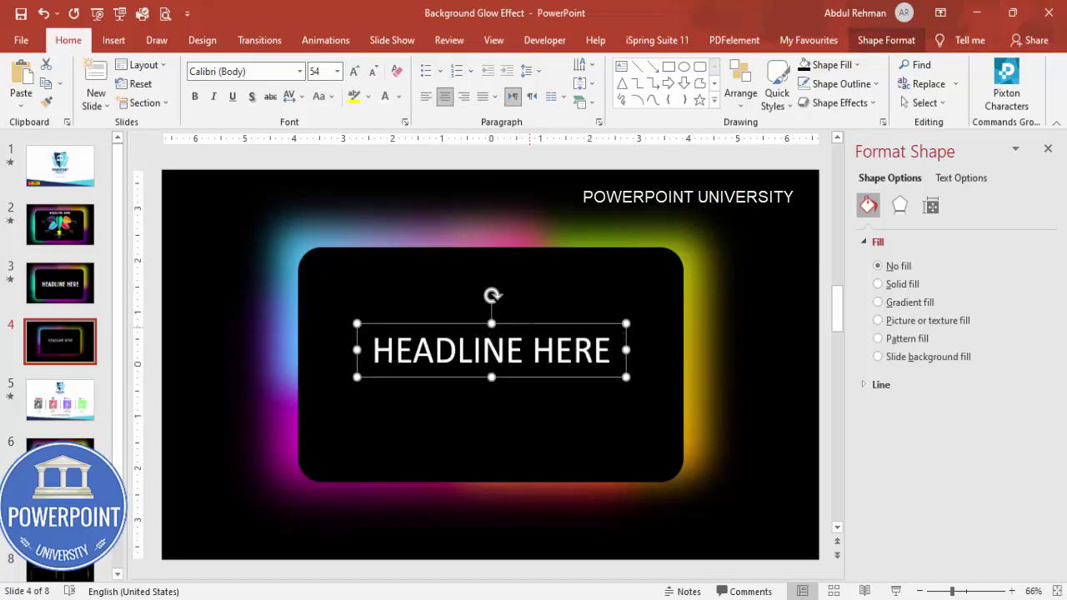
pyautogui.moveTo(528, 325); pyautogui.dragTo(528, 338)
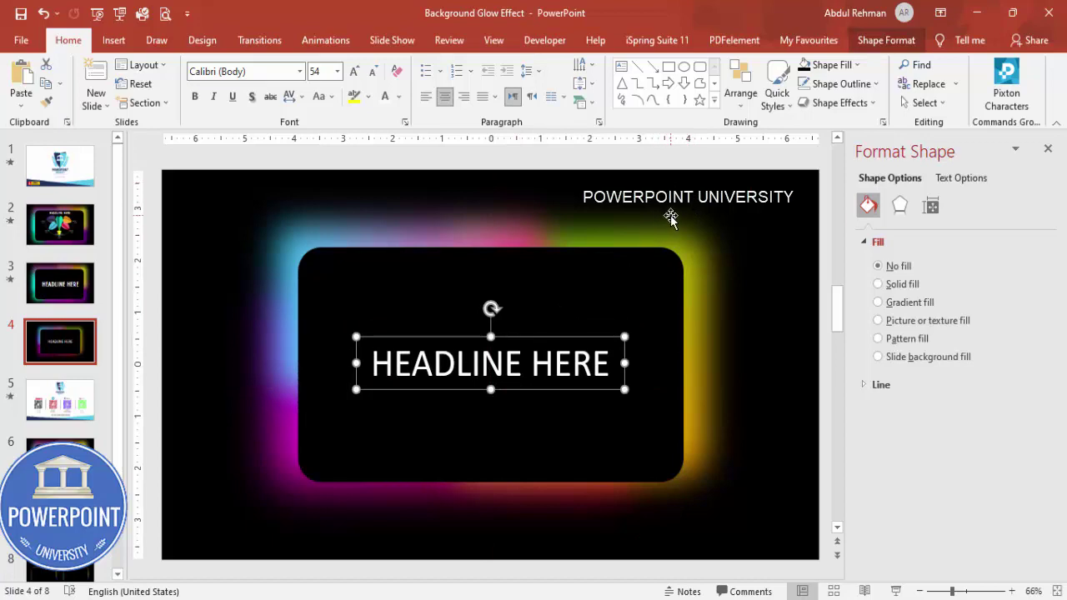
pyautogui.click(658, 260)
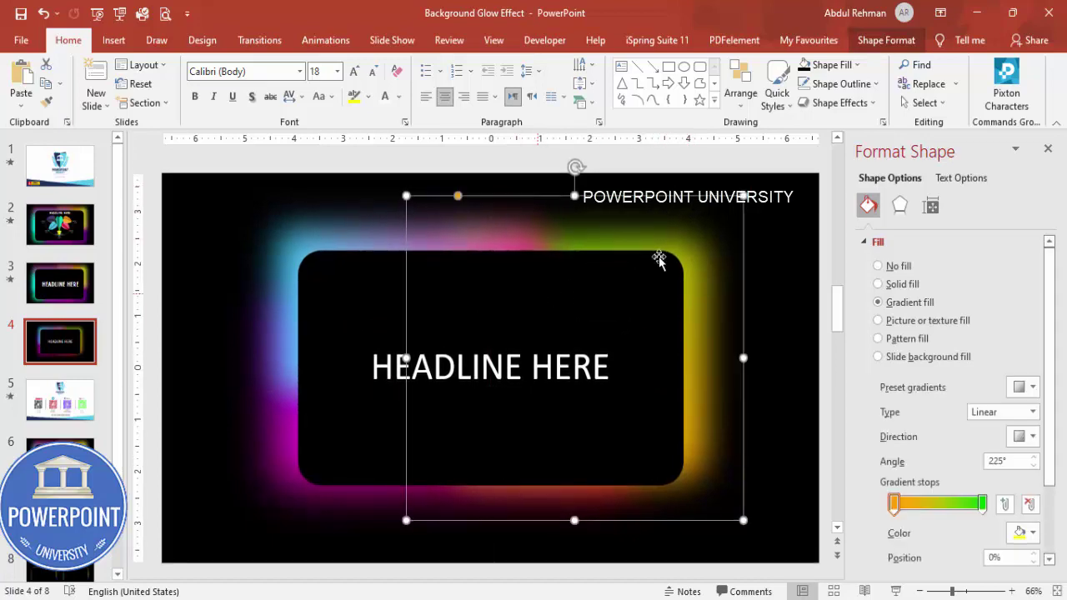
pyautogui.click(766, 232)
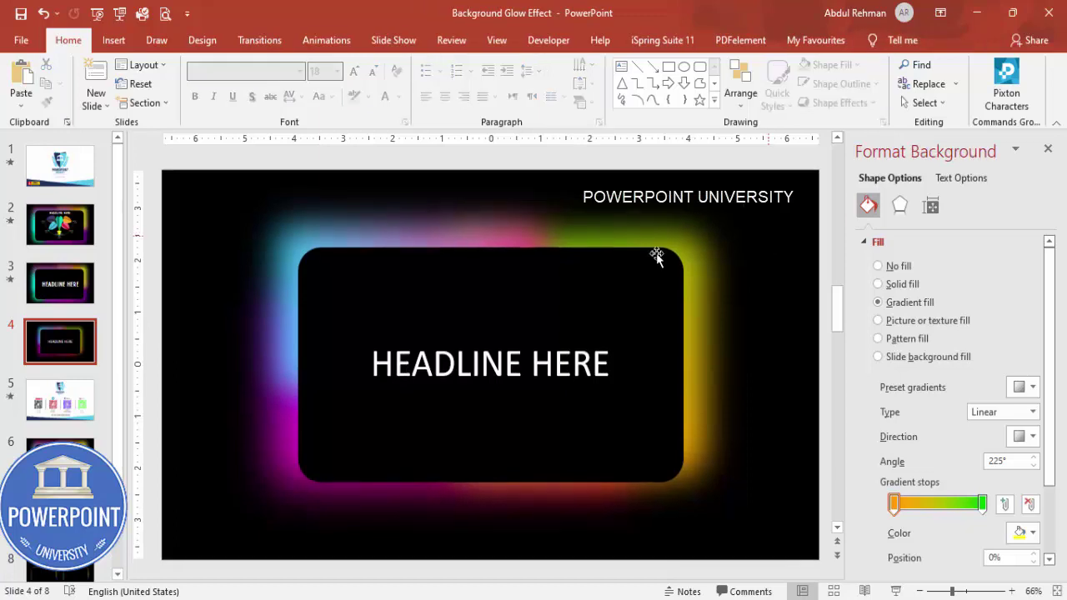
# Apply the Pulse emphasis effect to the top-left glow shape, with the Animation Pane shown
pyautogui.click(1049, 150)
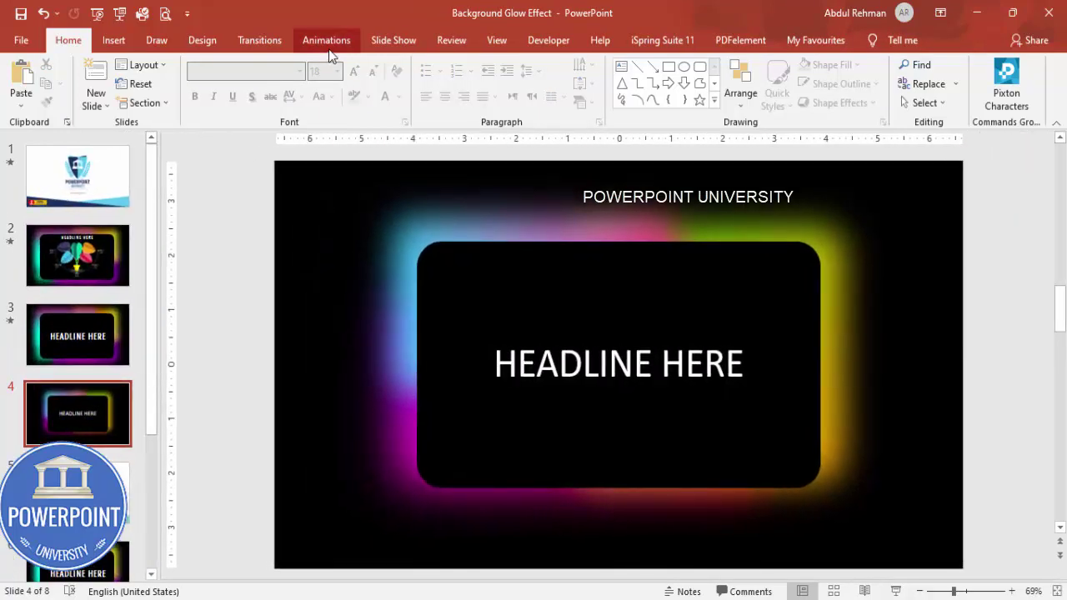
pyautogui.click(326, 40)
pyautogui.click(727, 66)
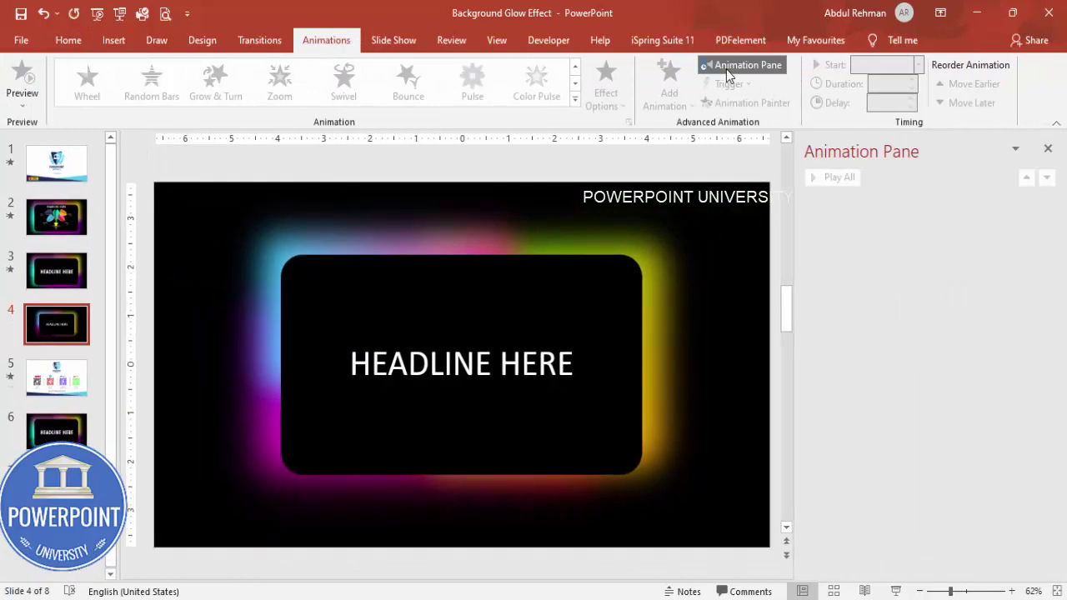
pyautogui.click(421, 235)
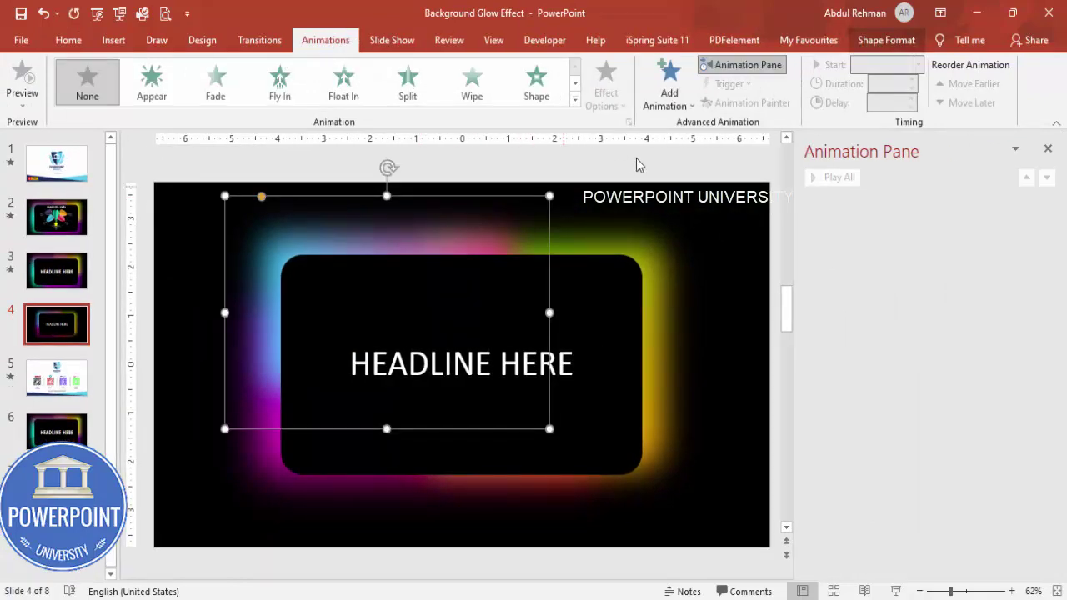
pyautogui.click(666, 100)
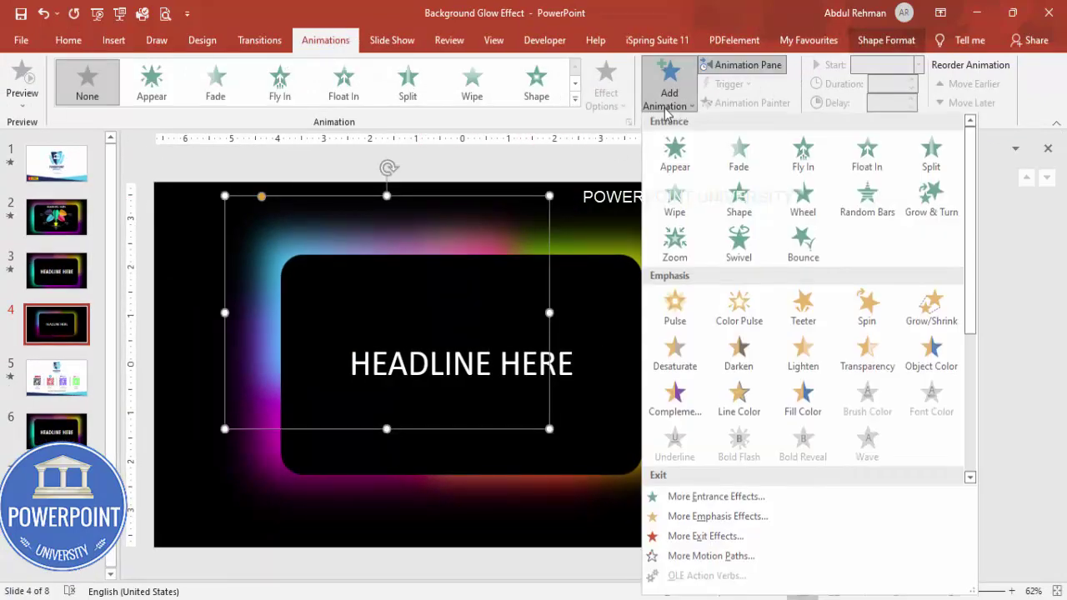
pyautogui.click(711, 517)
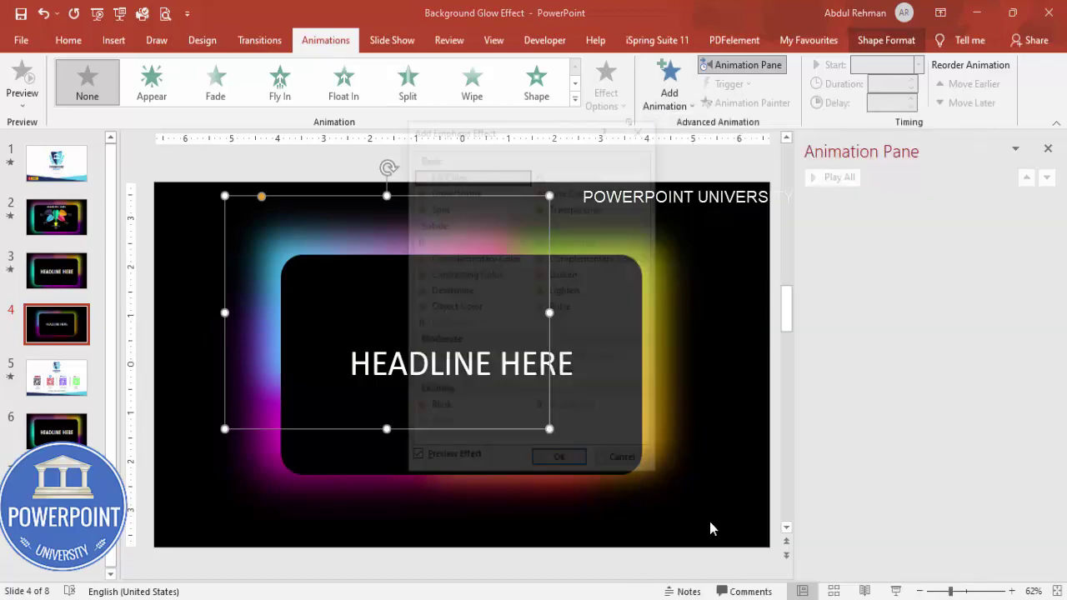
pyautogui.moveTo(569, 136); pyautogui.dragTo(710, 136)
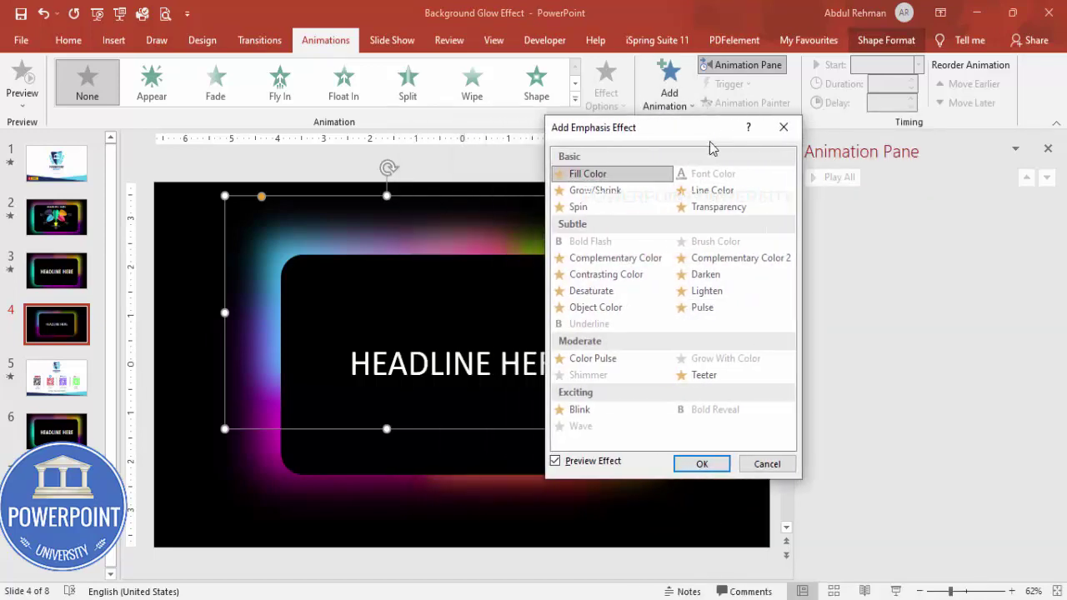
pyautogui.click(709, 307)
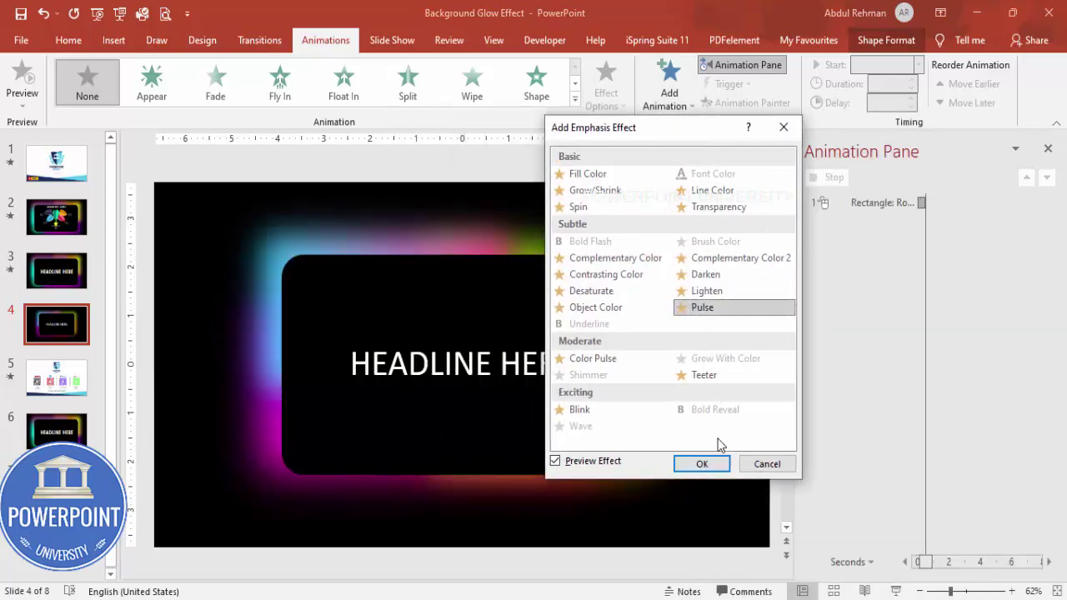
pyautogui.click(707, 464)
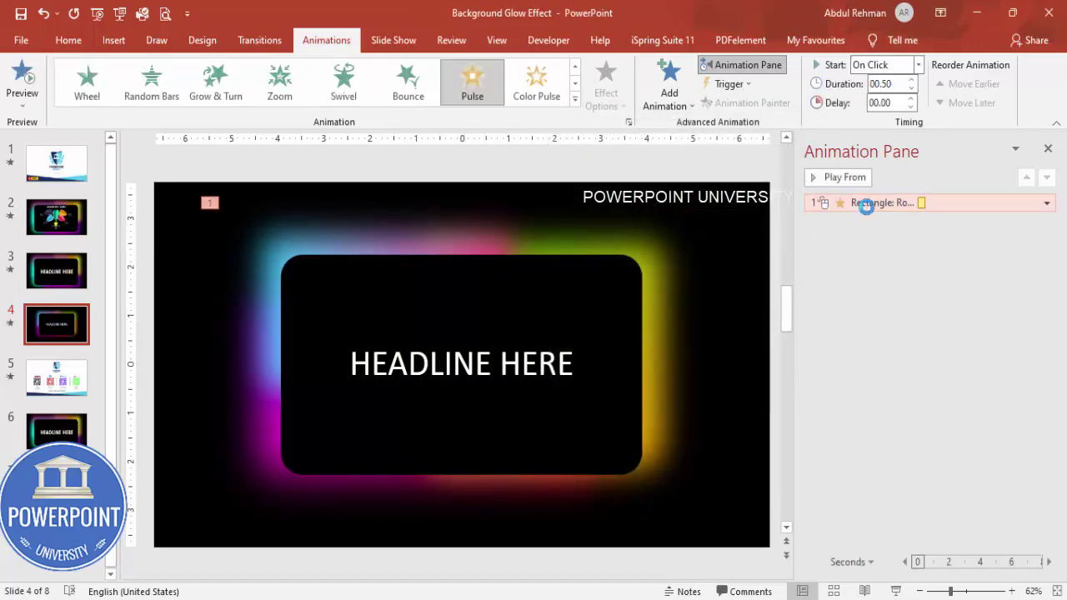
# Set the Pulse duration to 2 seconds, repeating until the end of the slide
pyautogui.doubleClick(859, 209)
pyautogui.click(305, 319)
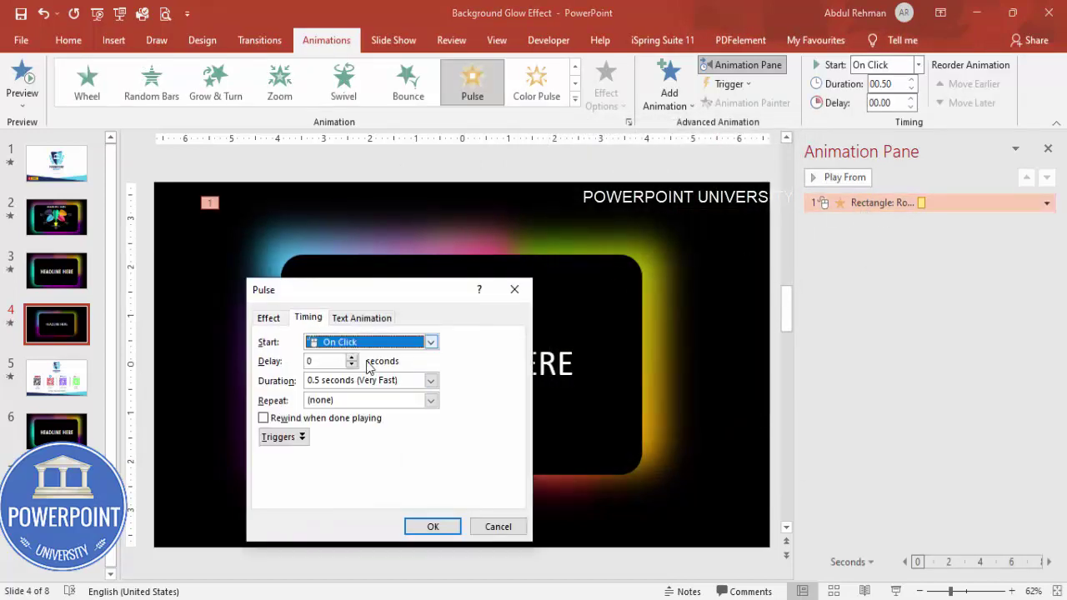
pyautogui.click(430, 381)
pyautogui.click(373, 427)
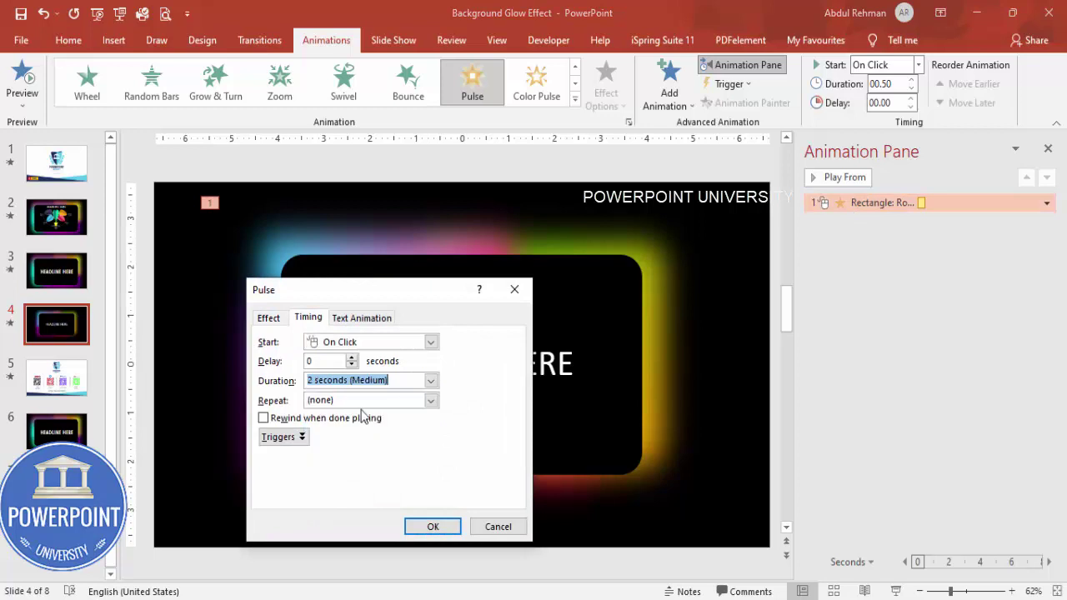
pyautogui.click(430, 402)
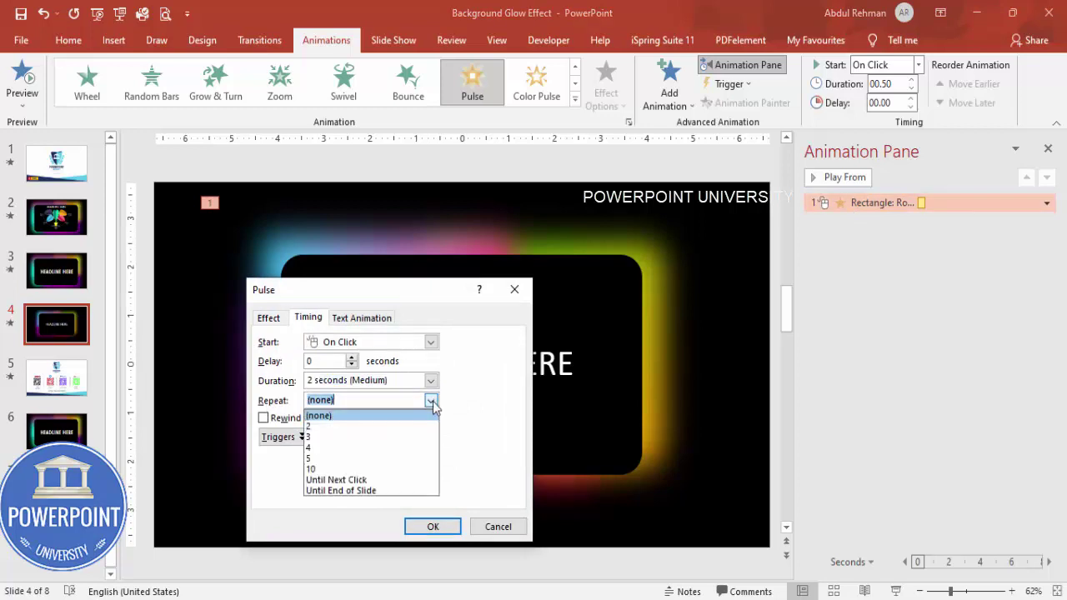
pyautogui.click(341, 490)
pyautogui.click(433, 525)
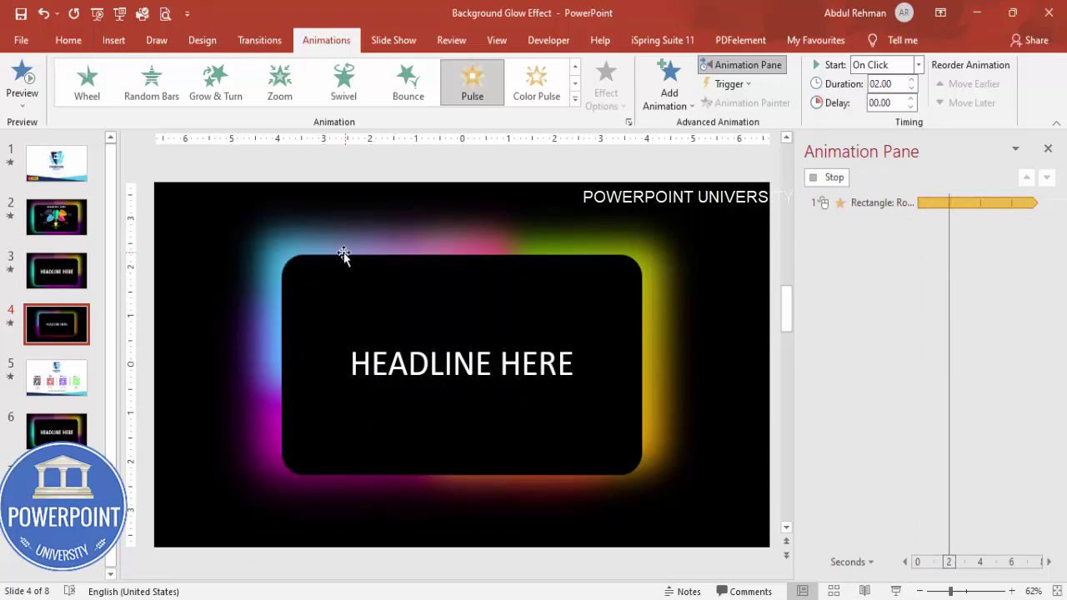
# Copy the Pulse animation onto the other glow shapes with Animation Painter
pyautogui.click(389, 239)
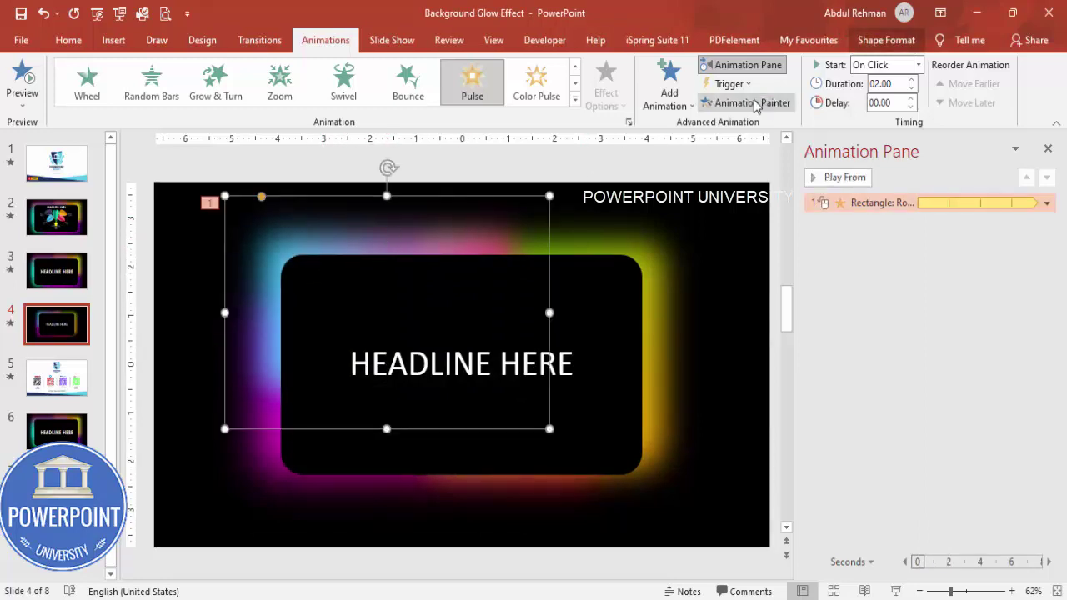
pyautogui.click(751, 103)
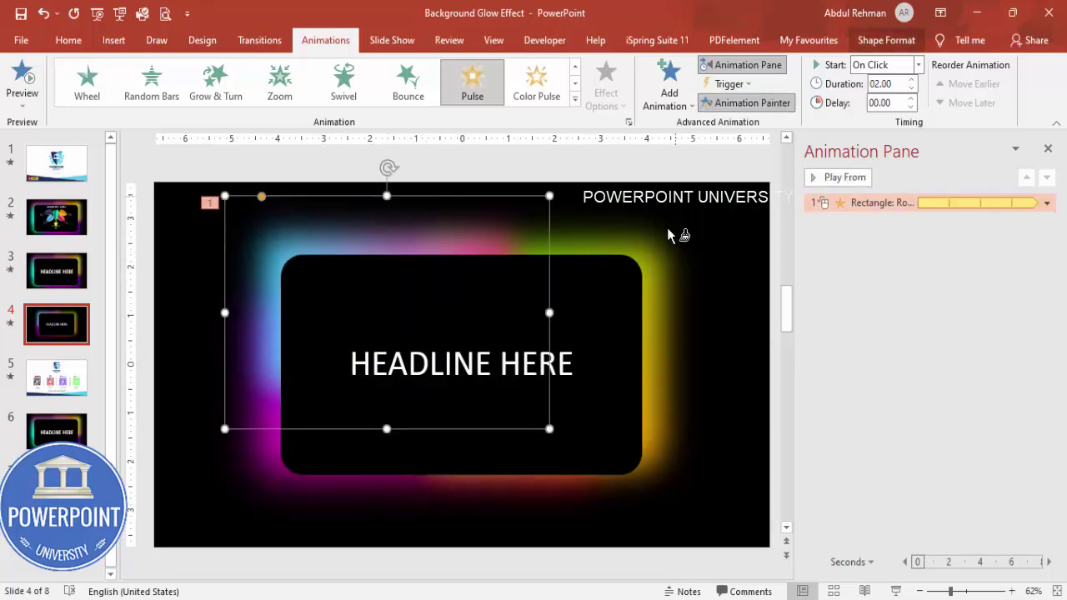
pyautogui.click(662, 254)
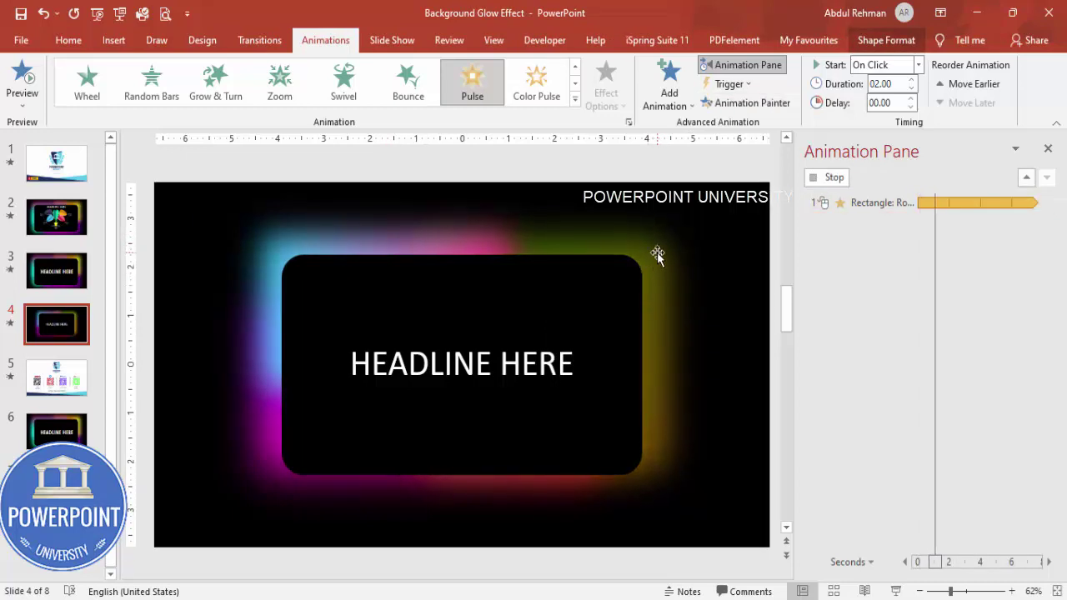
pyautogui.doubleClick(753, 101)
pyautogui.click(600, 242)
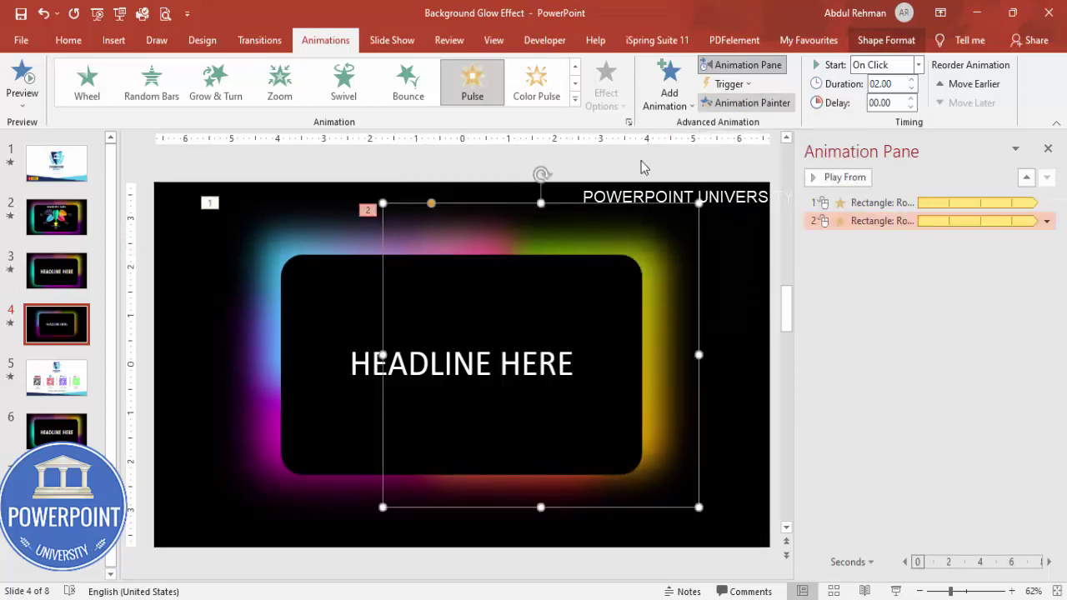
pyautogui.click(305, 492)
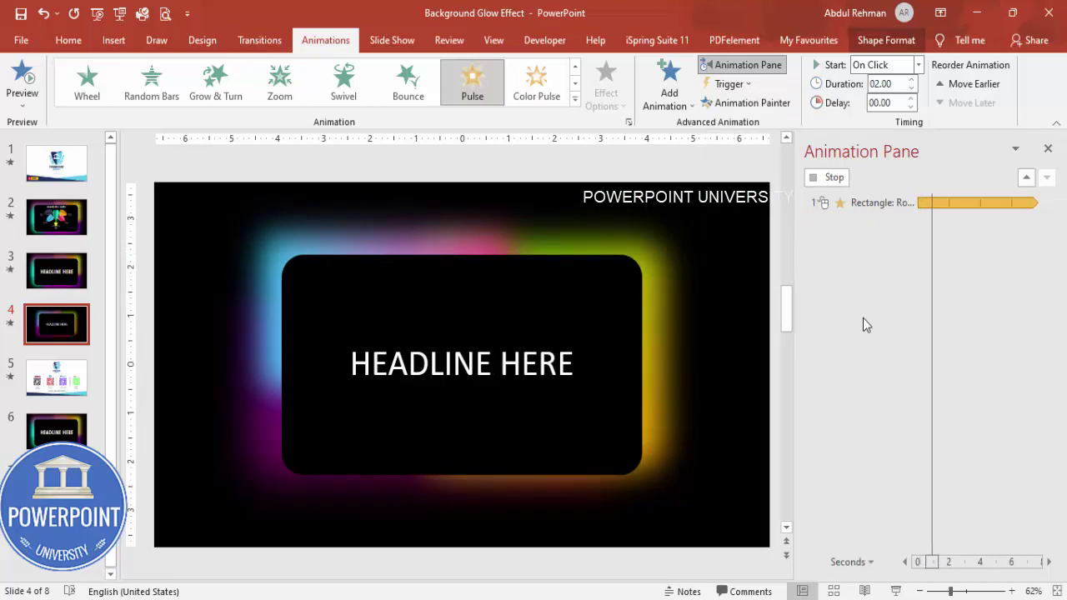
pyautogui.press('Escape')
# Set the second and third pulses to start With Previous, then play the slide show
pyautogui.click(917, 65)
pyautogui.click(875, 97)
pyautogui.click(890, 238)
pyautogui.click(918, 64)
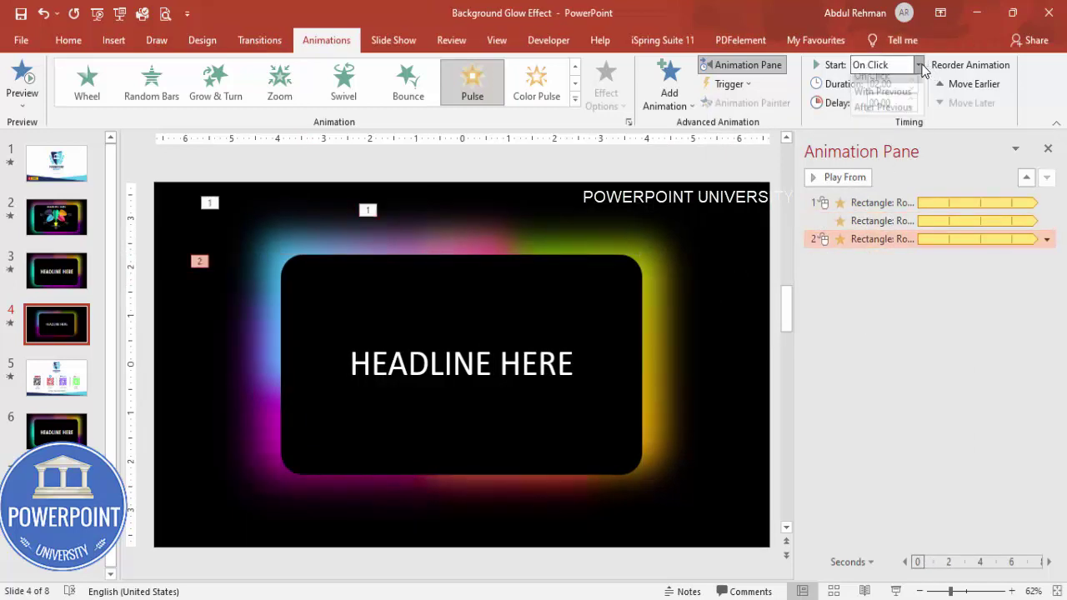
pyautogui.click(877, 98)
pyautogui.click(885, 396)
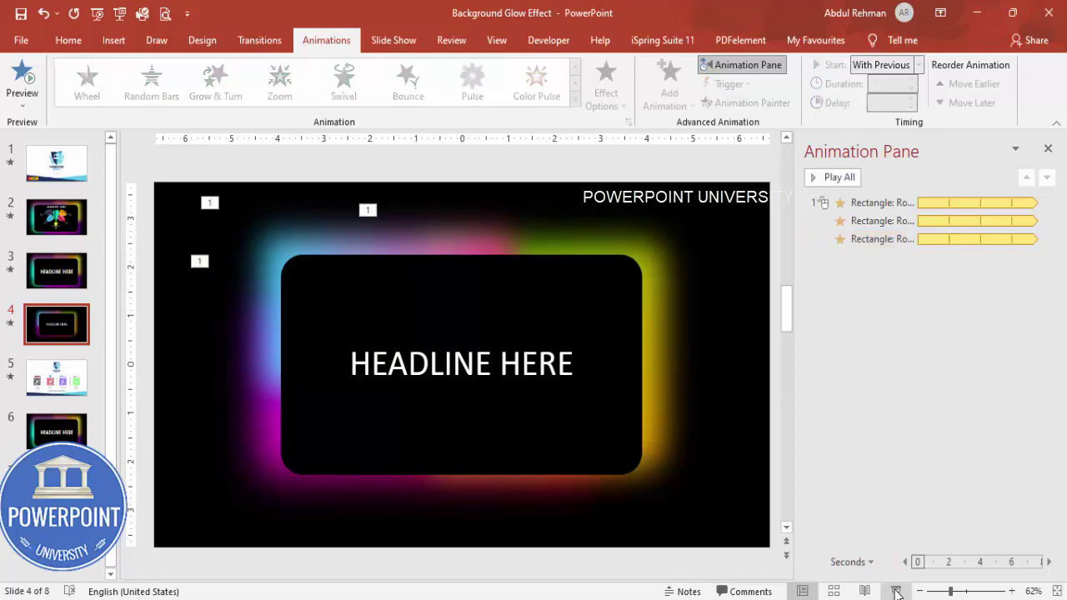
pyautogui.click(896, 591)
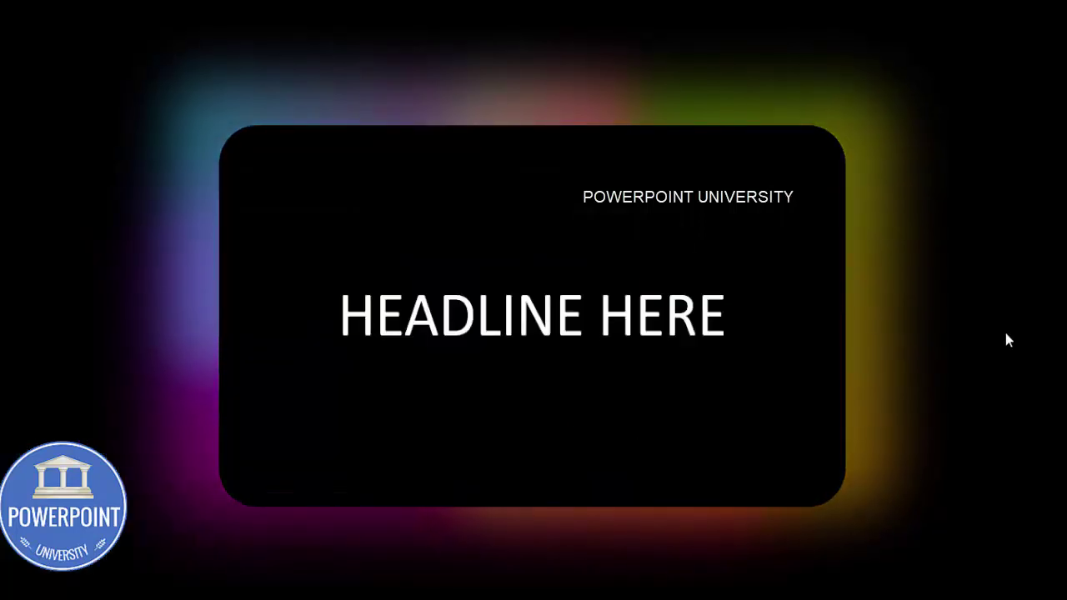